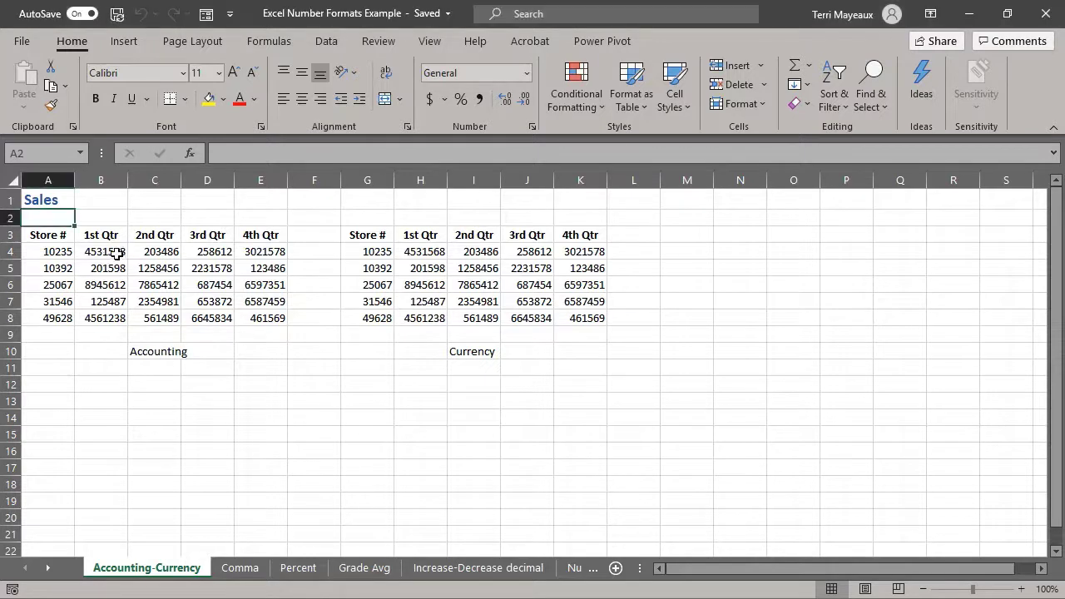
Step: Apply the Accounting format with the $ symbol and 2 decimal places to the first table's quarterly sales in B4:E8
drag(117, 252, 259, 319)
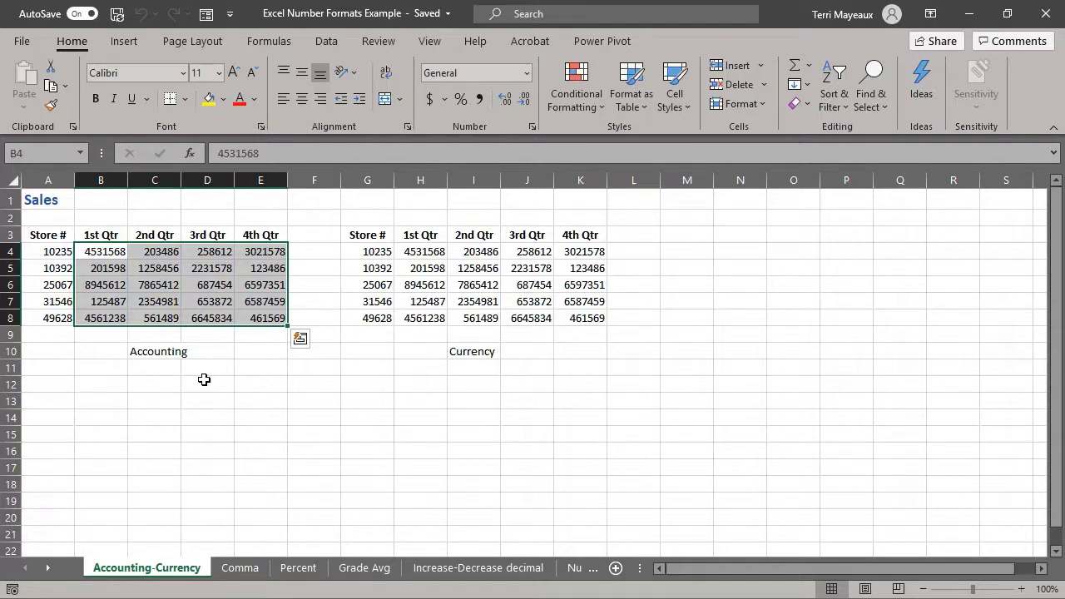
click(445, 100)
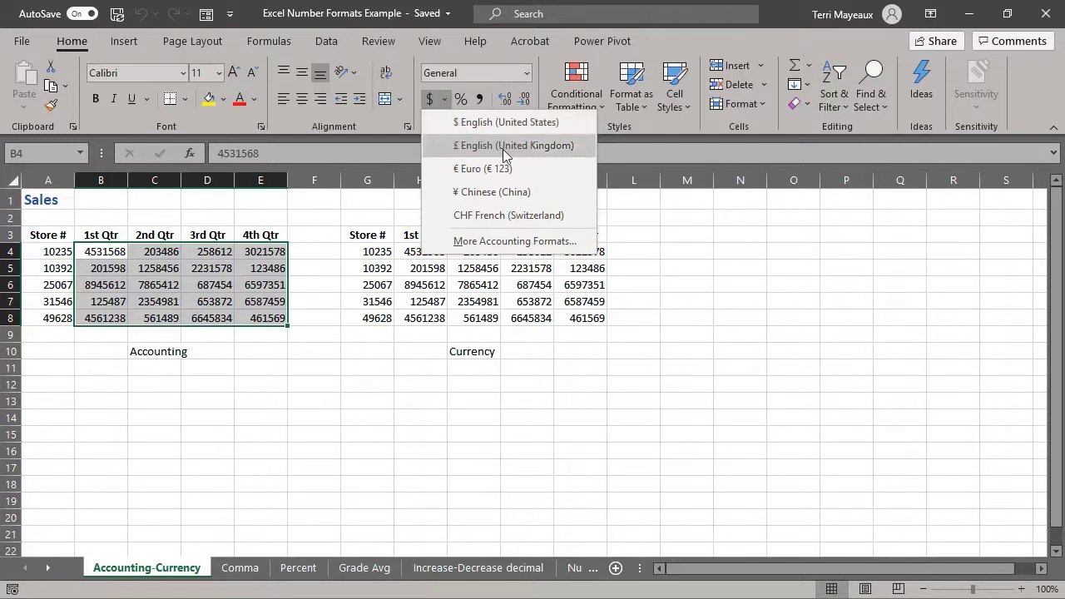
click(503, 241)
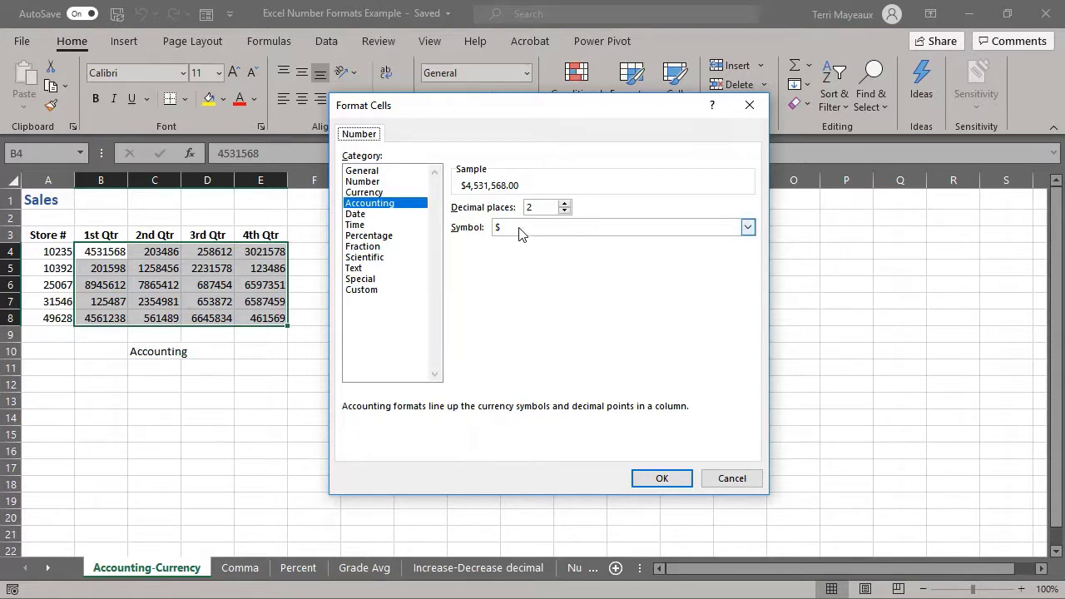
click(748, 230)
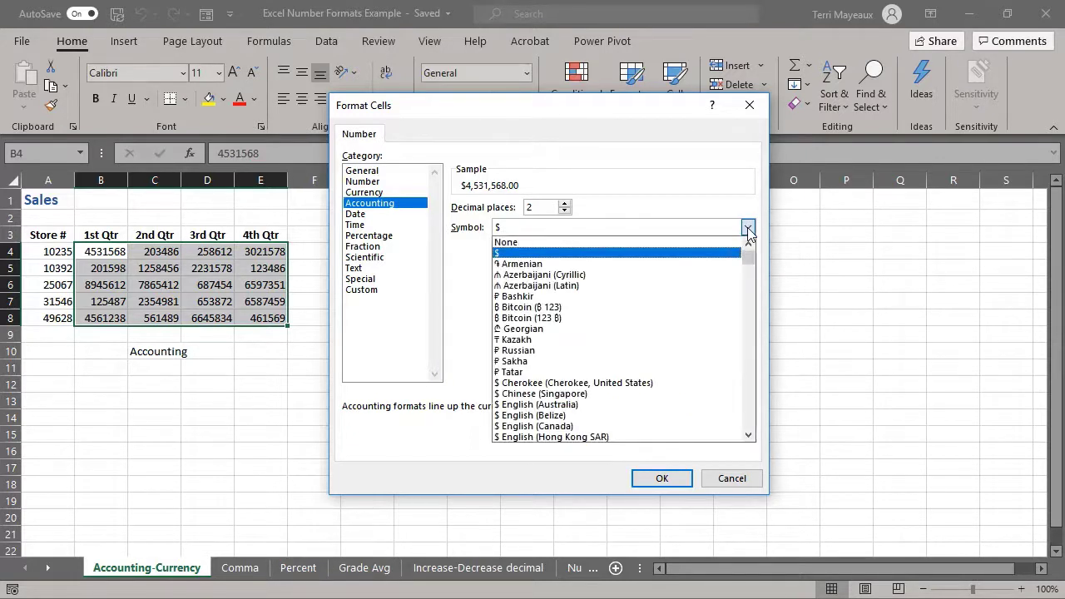
drag(747, 257, 731, 316)
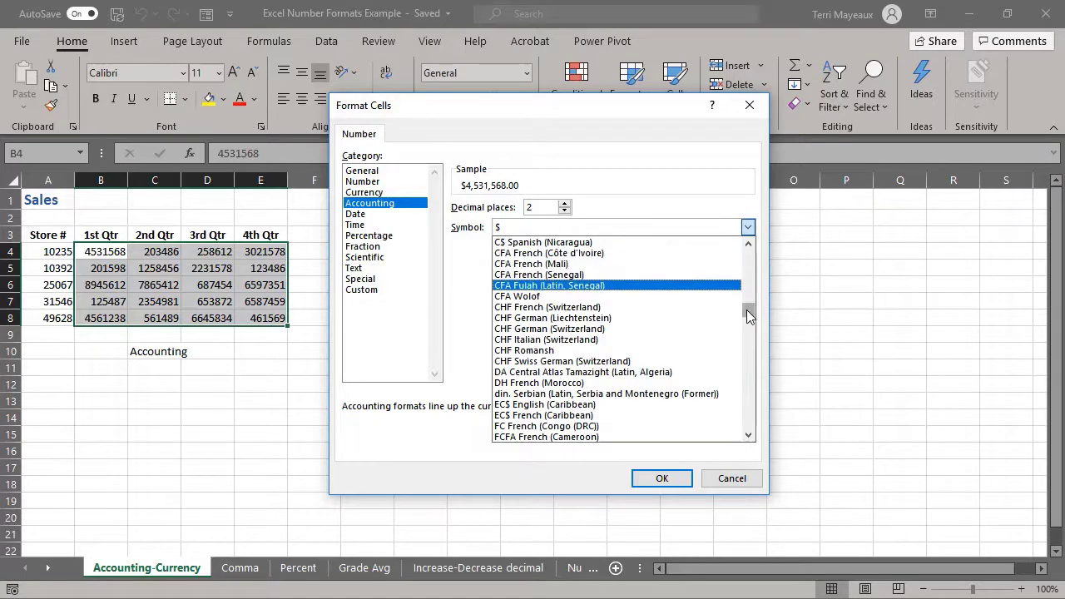
drag(746, 311, 692, 407)
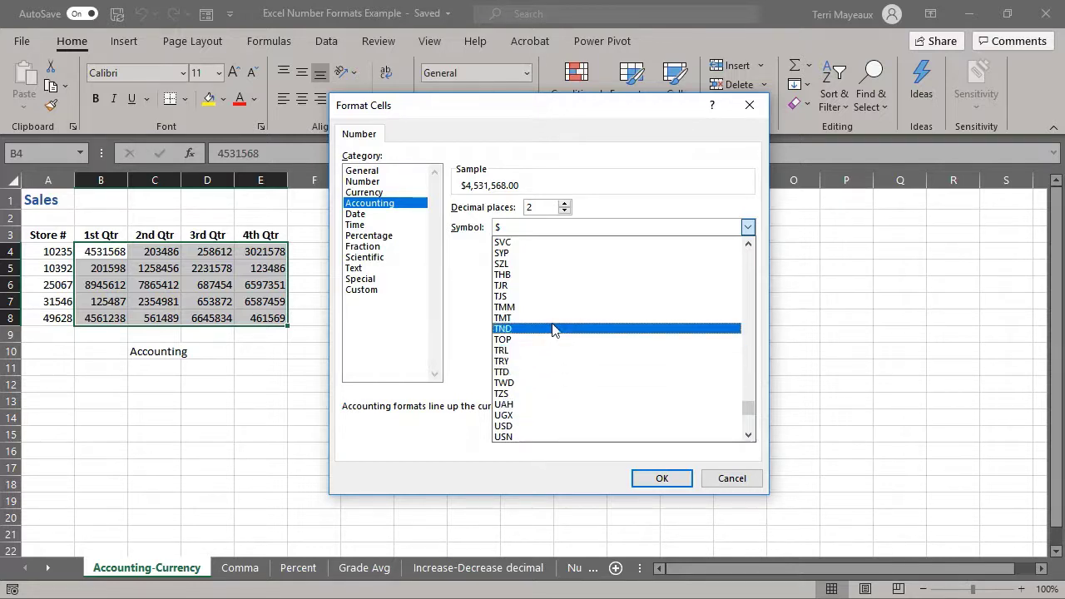
click(522, 230)
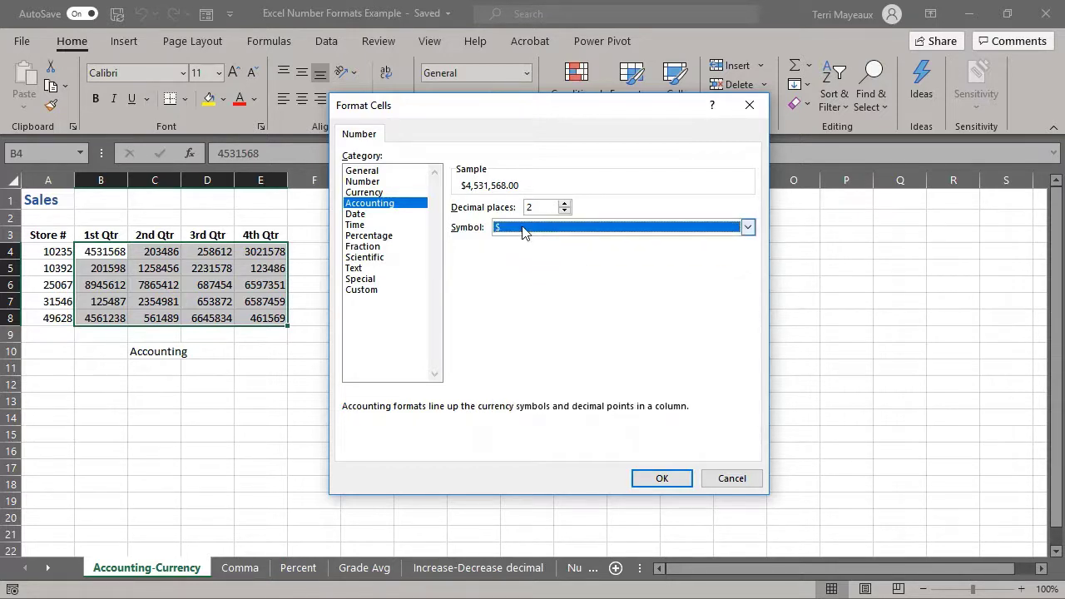
click(661, 480)
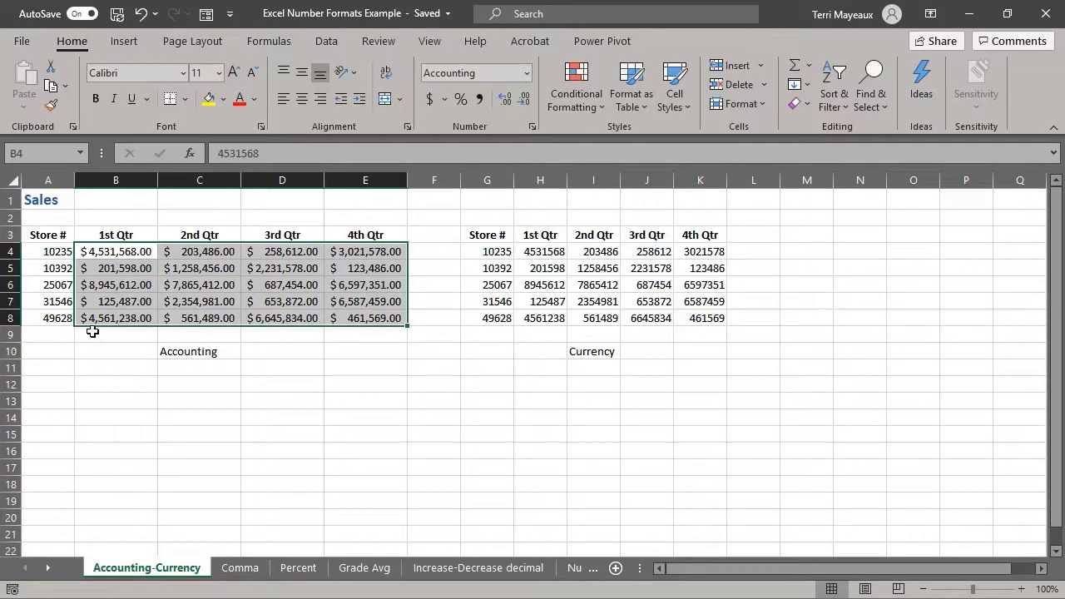
click(110, 269)
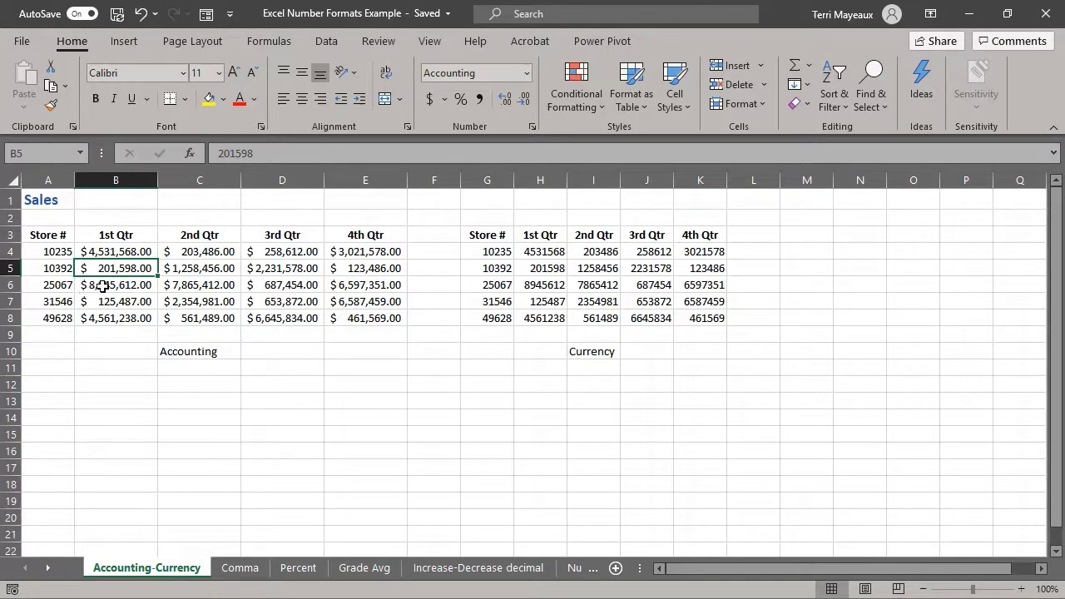
click(104, 284)
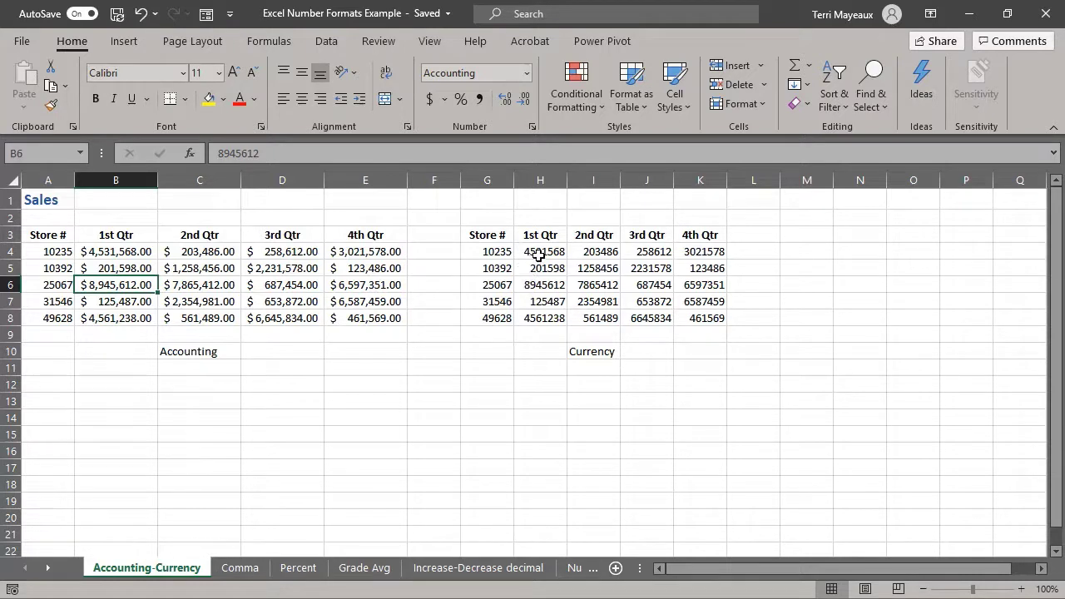
Step: Format the second table's quarterly sales in H4:K8 as Currency with the $ symbol, 2 decimal places and red negative numbers without a minus sign
drag(537, 252, 703, 322)
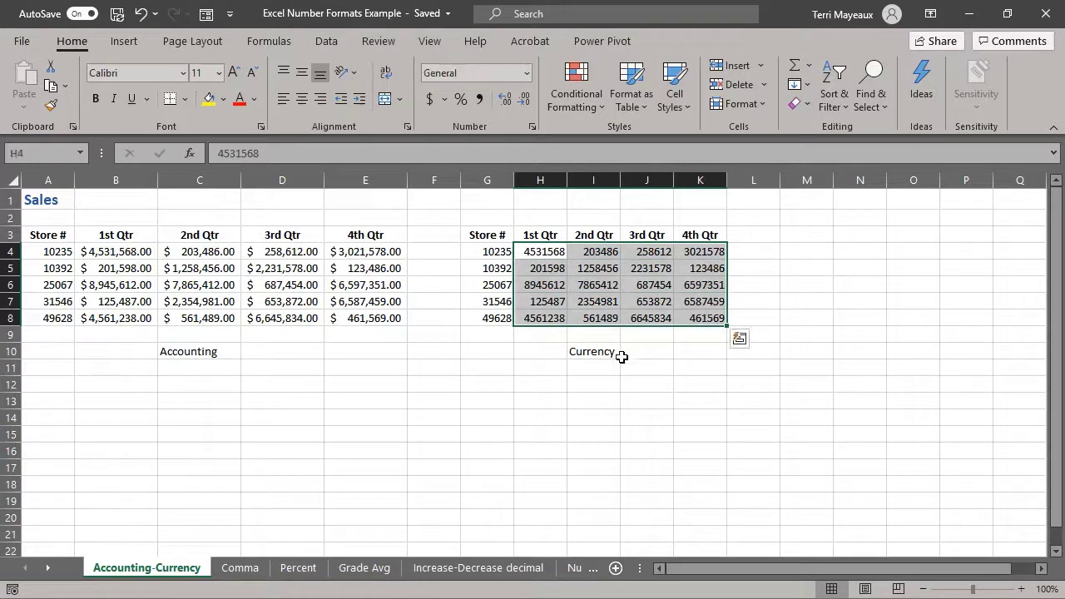
click(444, 98)
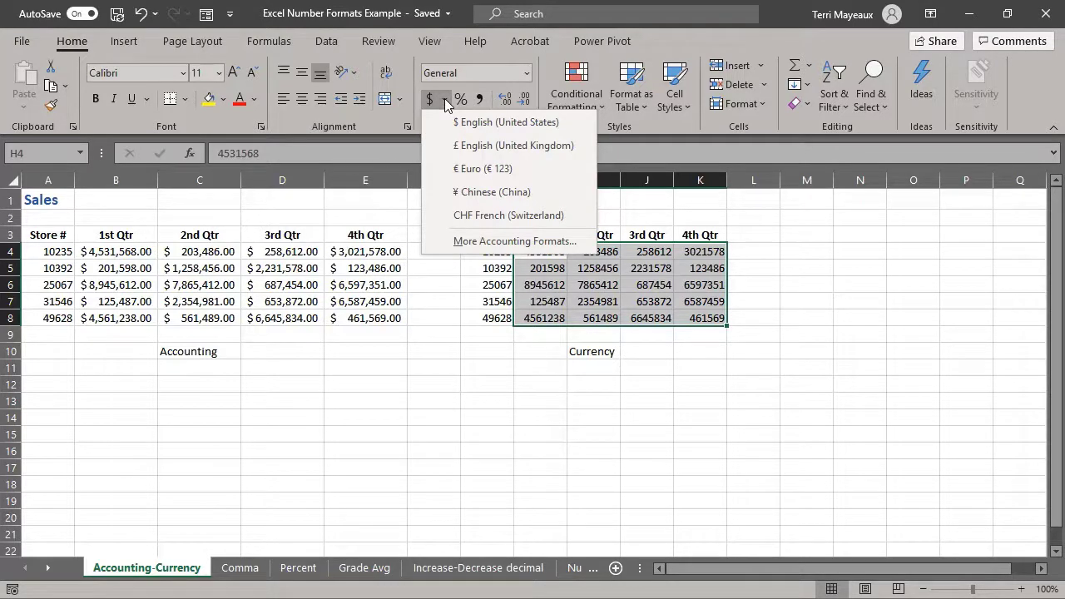
click(491, 246)
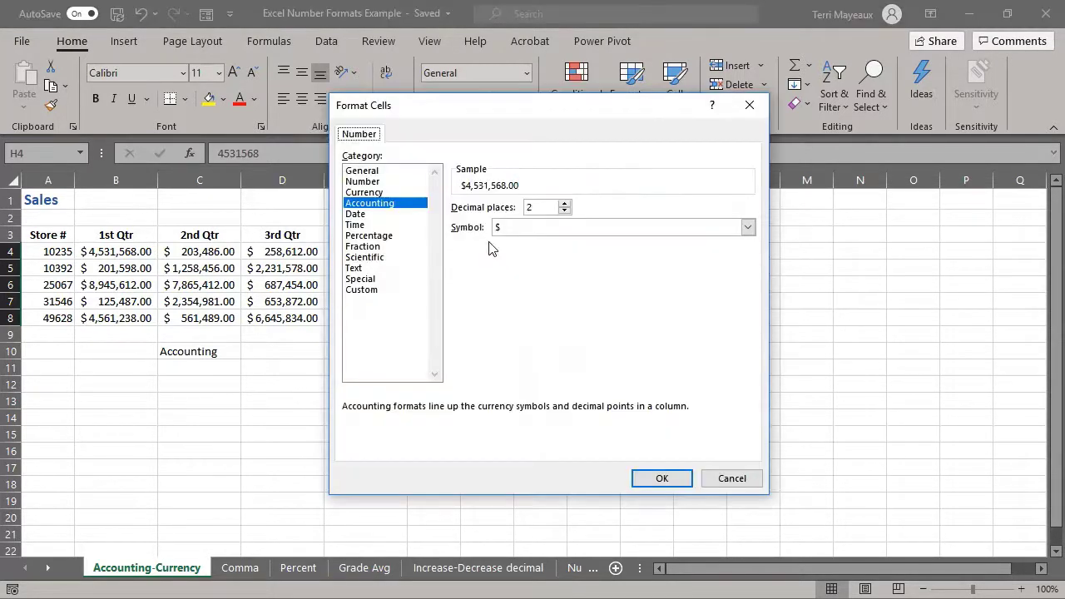
click(367, 195)
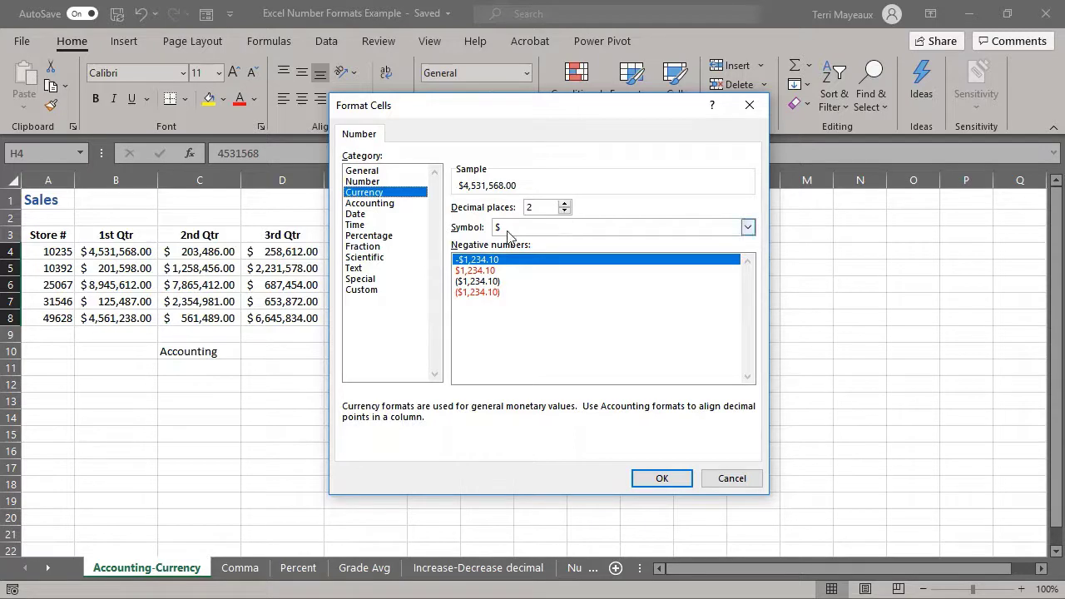
click(747, 228)
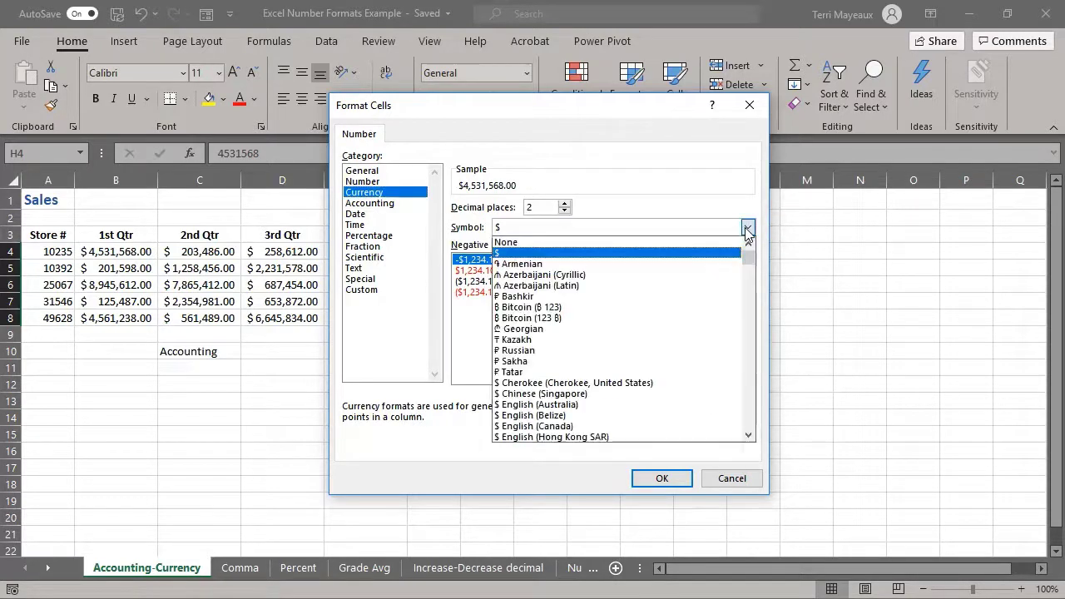
click(747, 230)
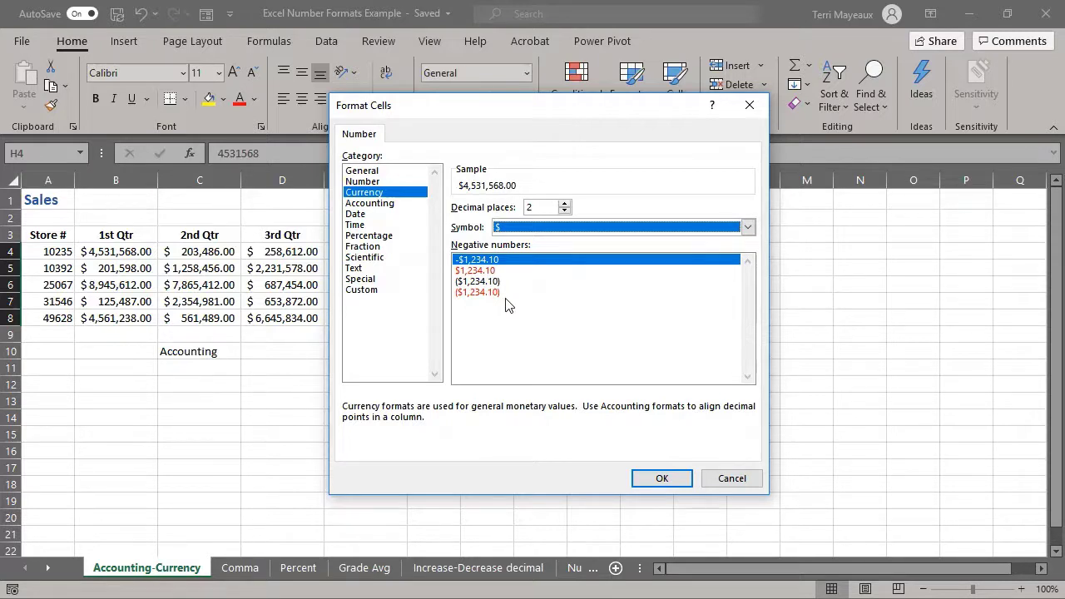
click(481, 272)
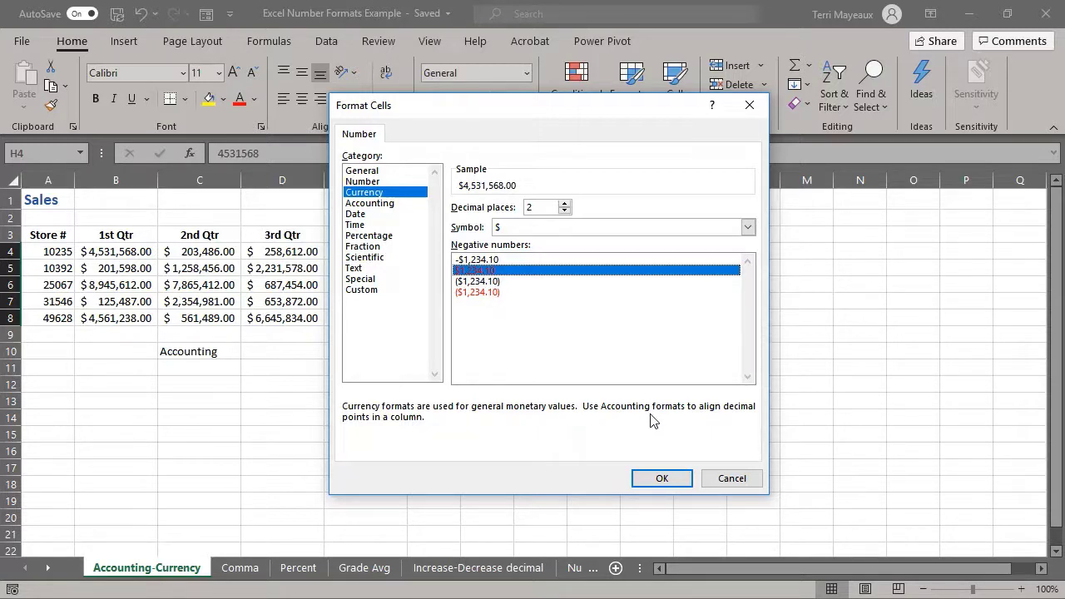
click(660, 480)
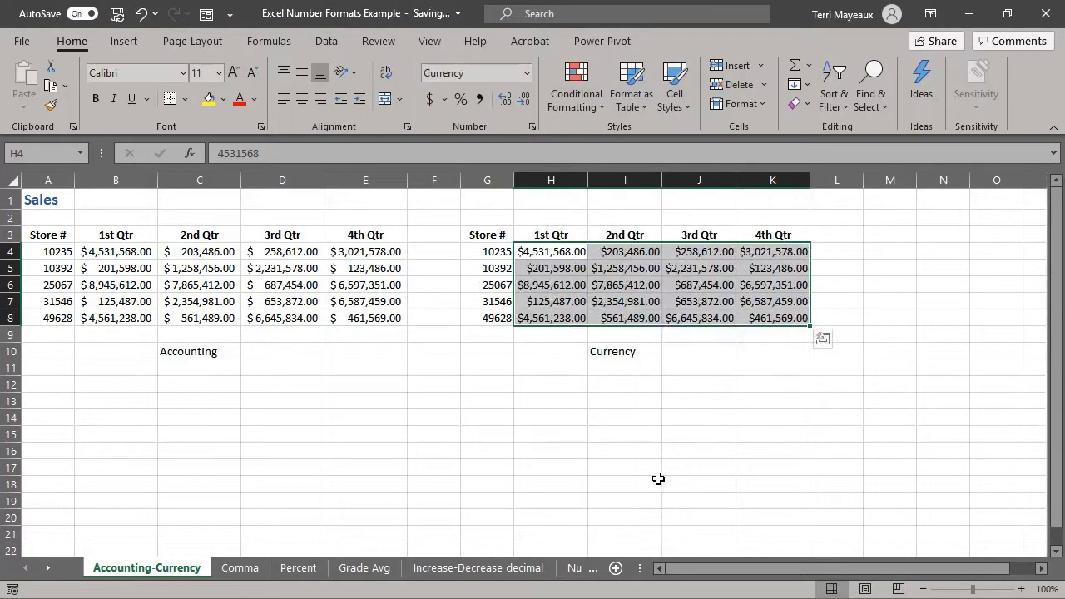
click(697, 353)
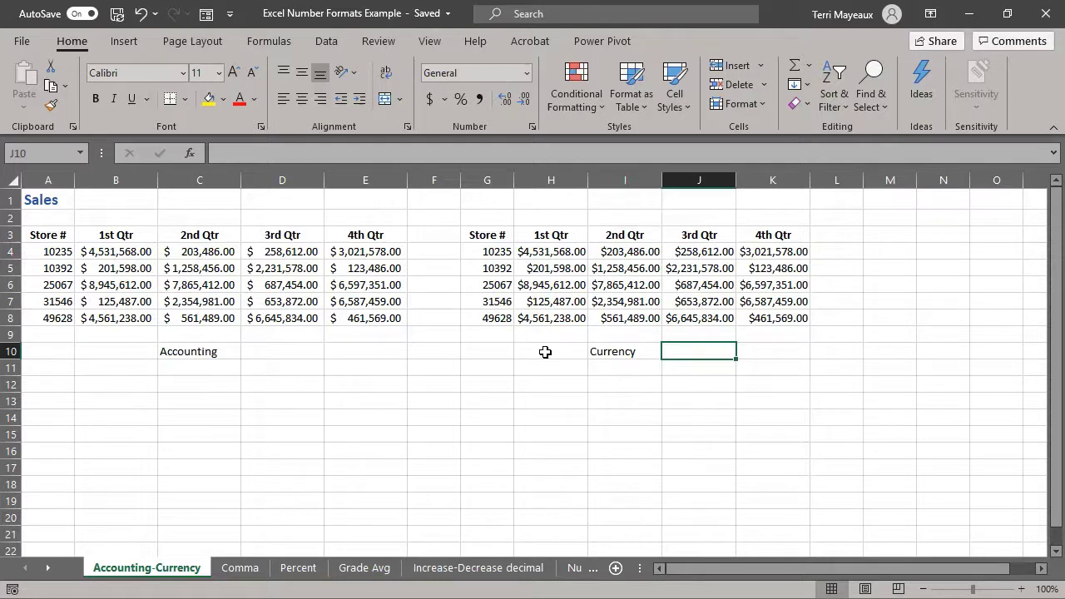
Step: On the Comma sheet, apply the dollar Accounting format to the Total row B9:F9 and the Total column F4:F8
key(ctrl+Page_Down)
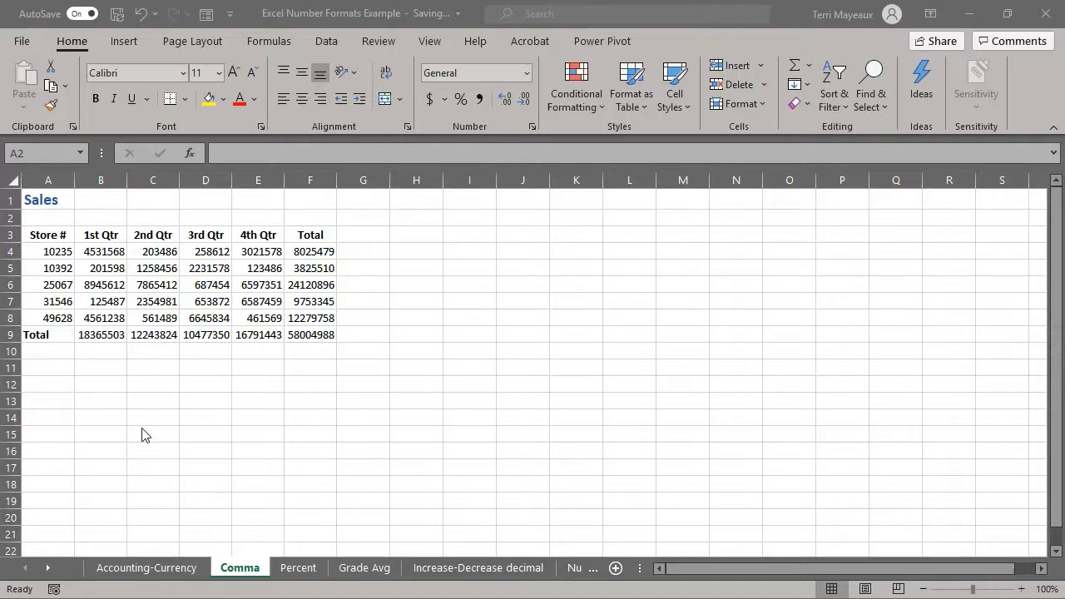
click(102, 334)
double_click(101, 334)
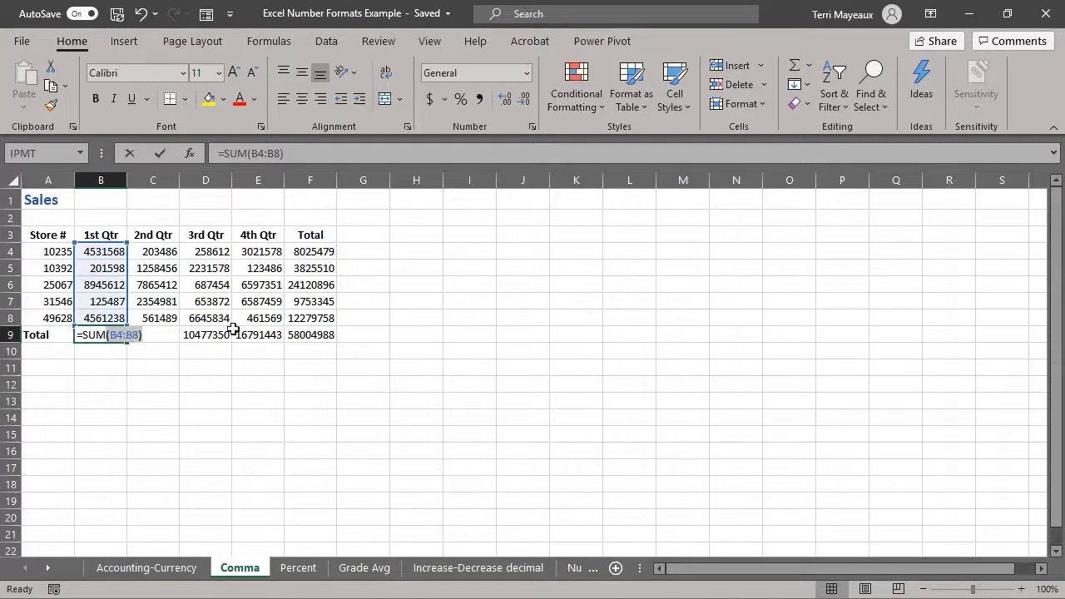
click(143, 365)
drag(107, 336, 310, 333)
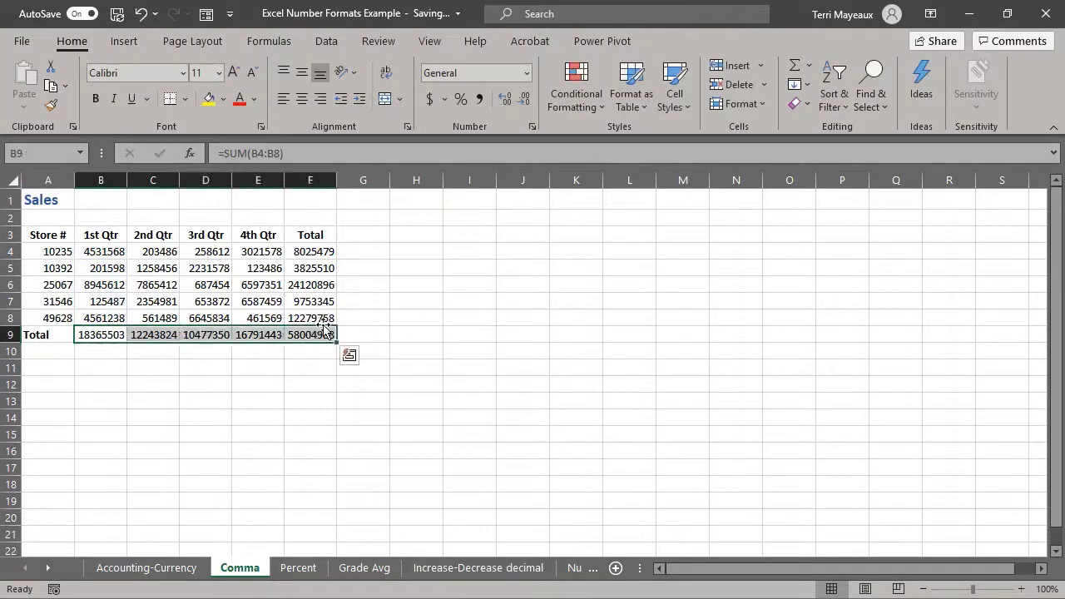
click(431, 101)
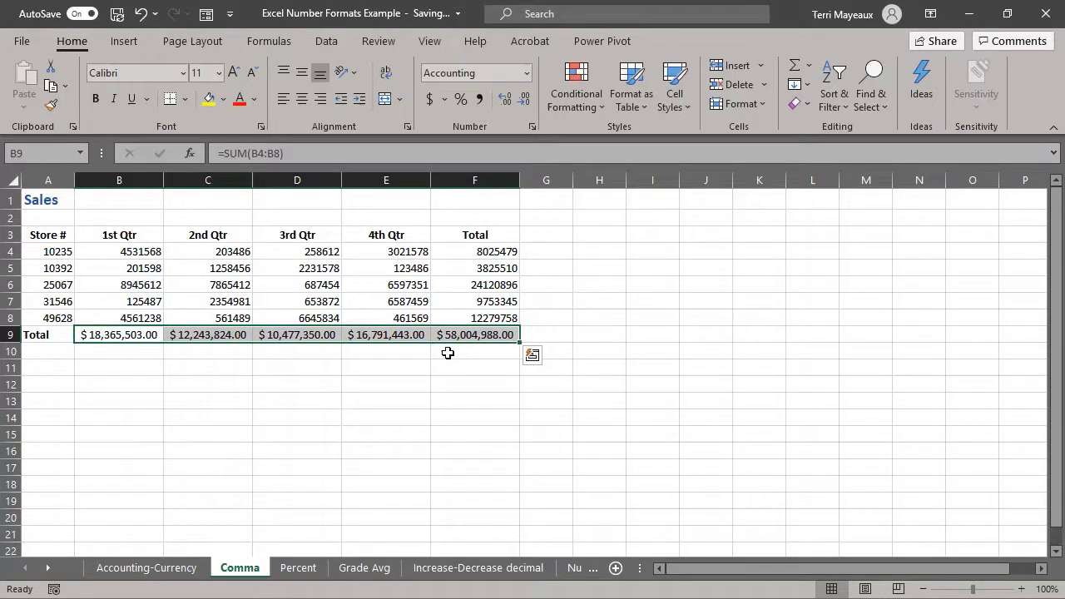
drag(460, 252, 468, 314)
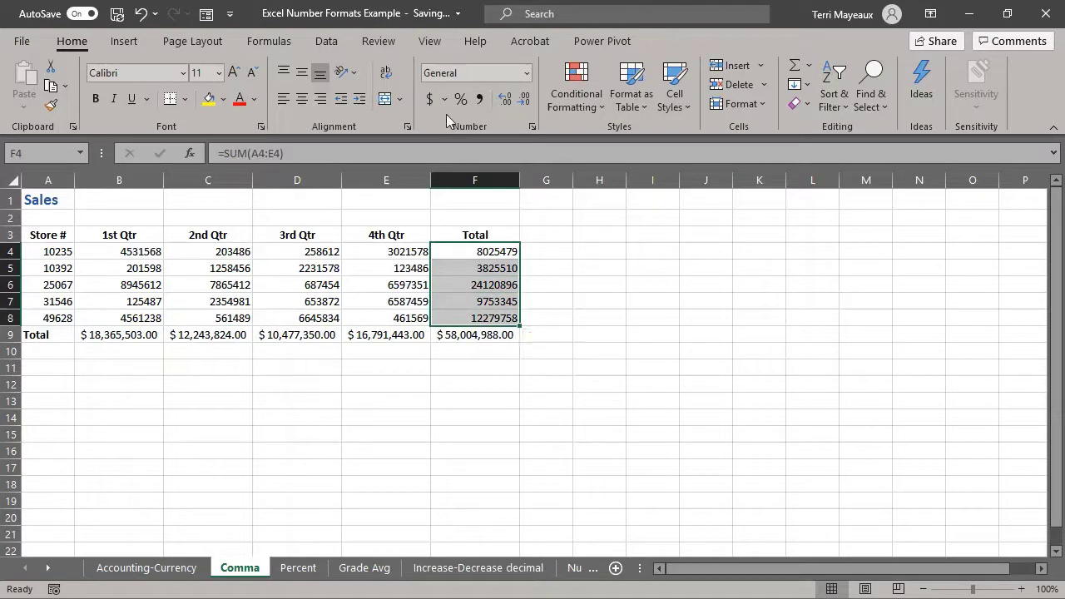
click(429, 99)
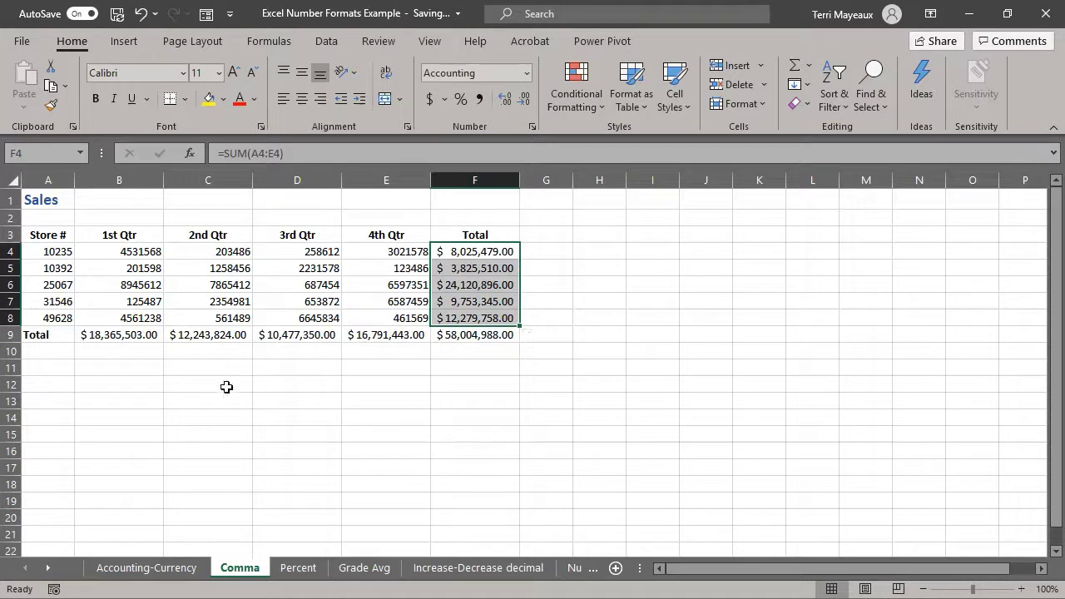
Step: Apply the Comma Style to the quarterly sales figures in B4:E8
click(103, 251)
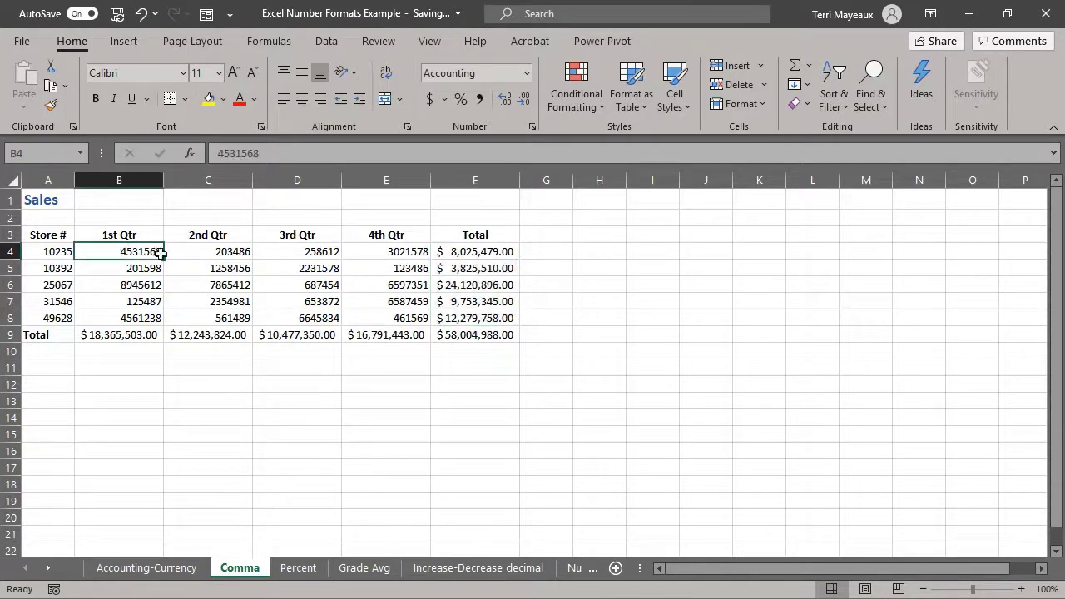
drag(161, 253, 363, 316)
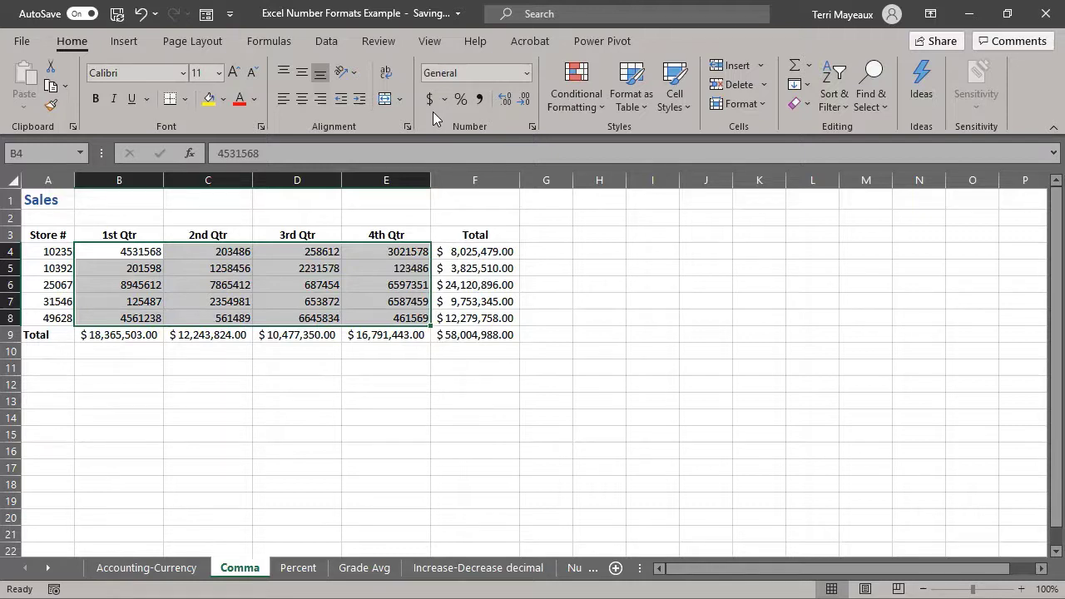
click(479, 103)
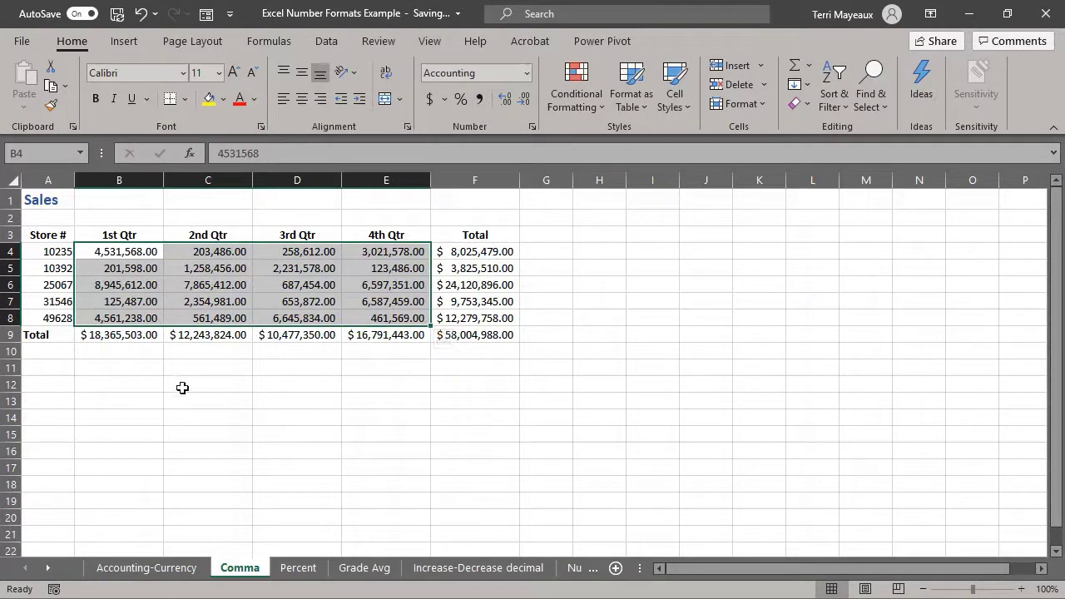
click(125, 350)
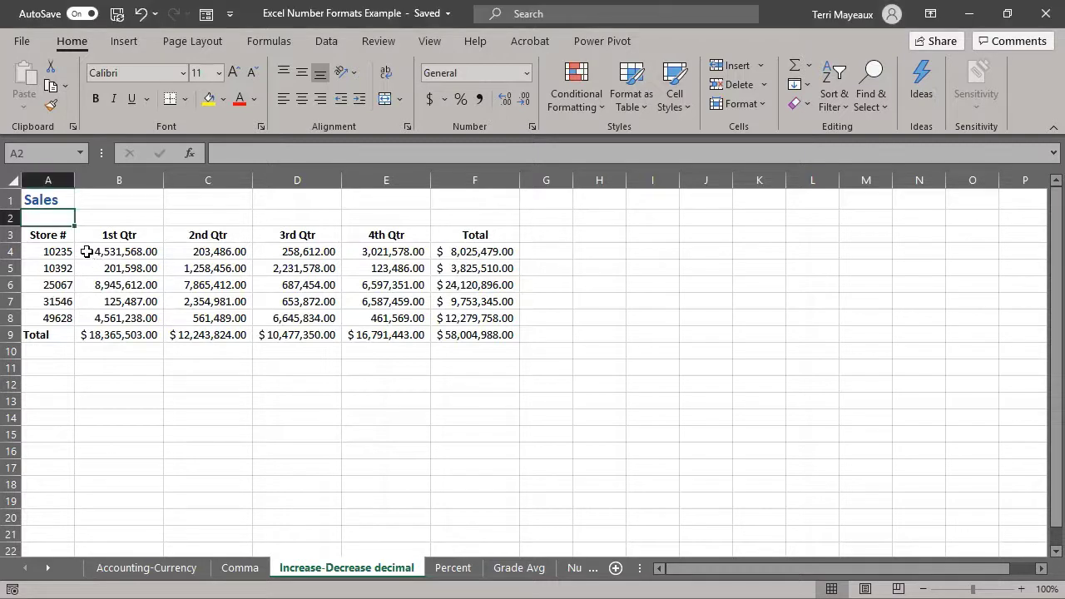
Step: On the Increase-Decrease decimal sheet, reduce all sales figures and totals in B4:F9 to zero decimal places
drag(96, 251, 483, 333)
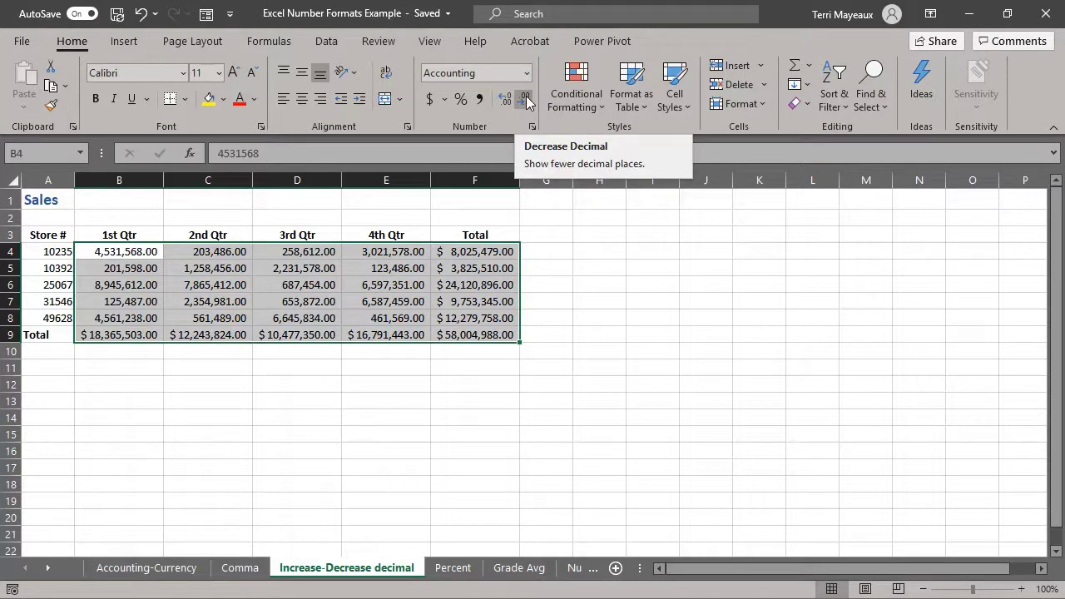
click(526, 100)
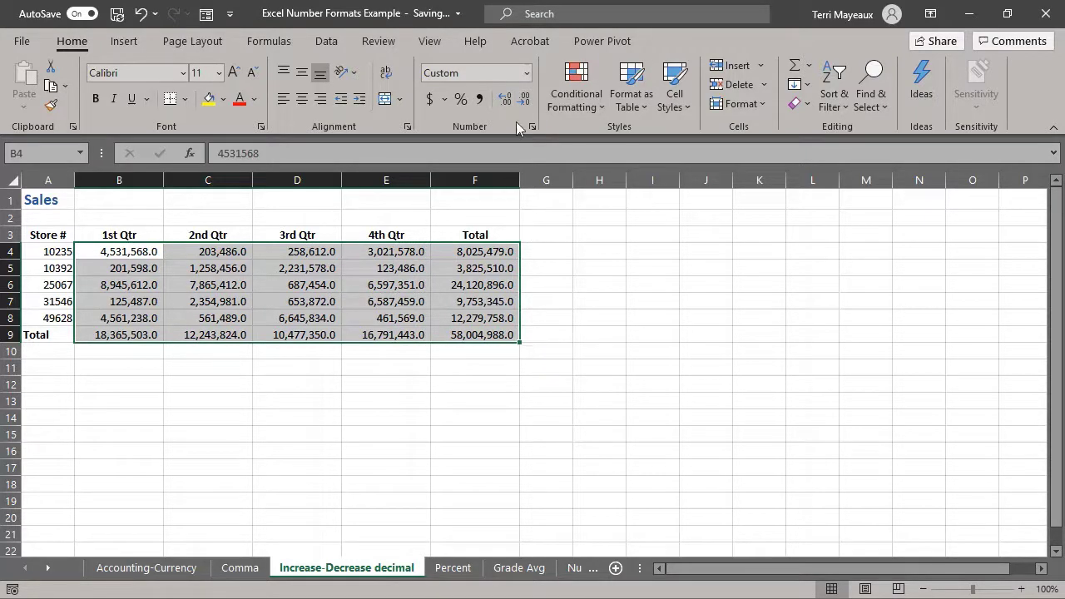
click(526, 100)
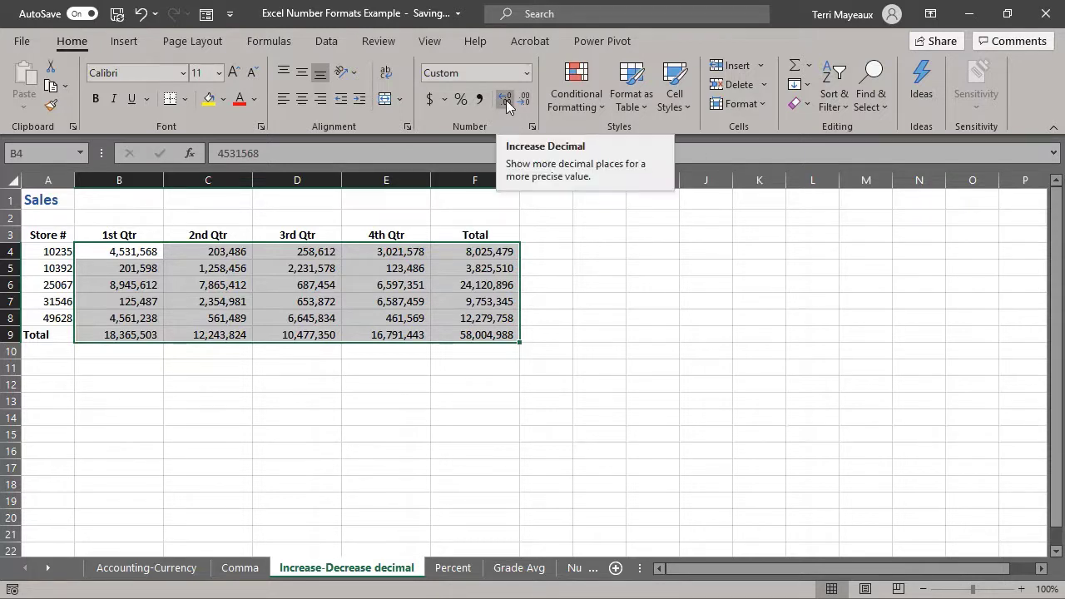
Step: Increase the figures in B4:F9 to two decimal places and switch to the Percent sheet
click(506, 100)
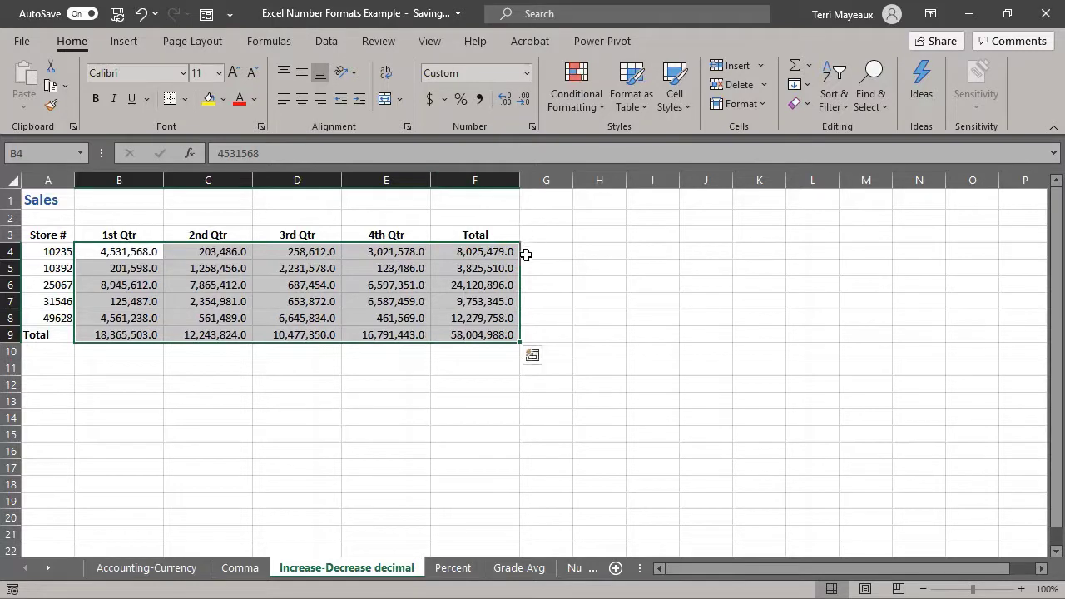
click(506, 100)
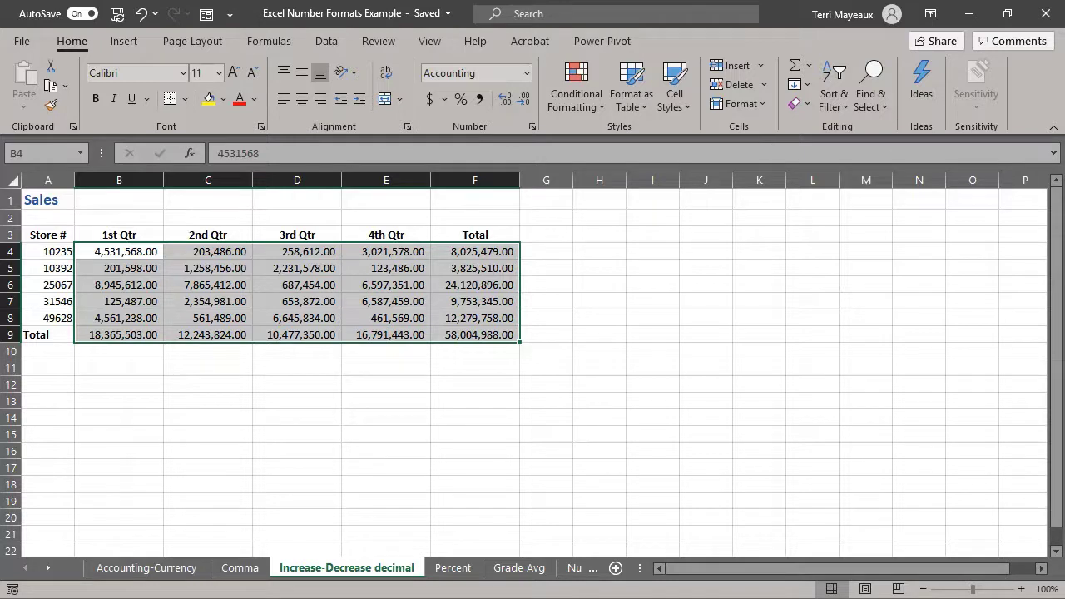
key(ctrl+Page_Down)
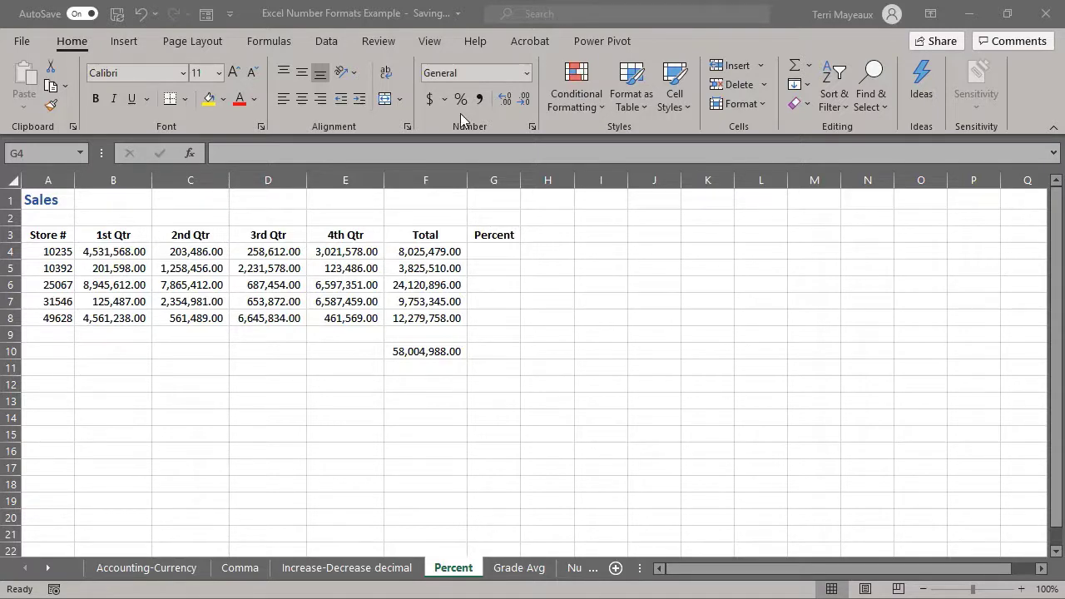
Step: In G4 of the Percent sheet, enter =F4/$F$10 to divide the first store's total by the grand total with an absolute reference
click(485, 254)
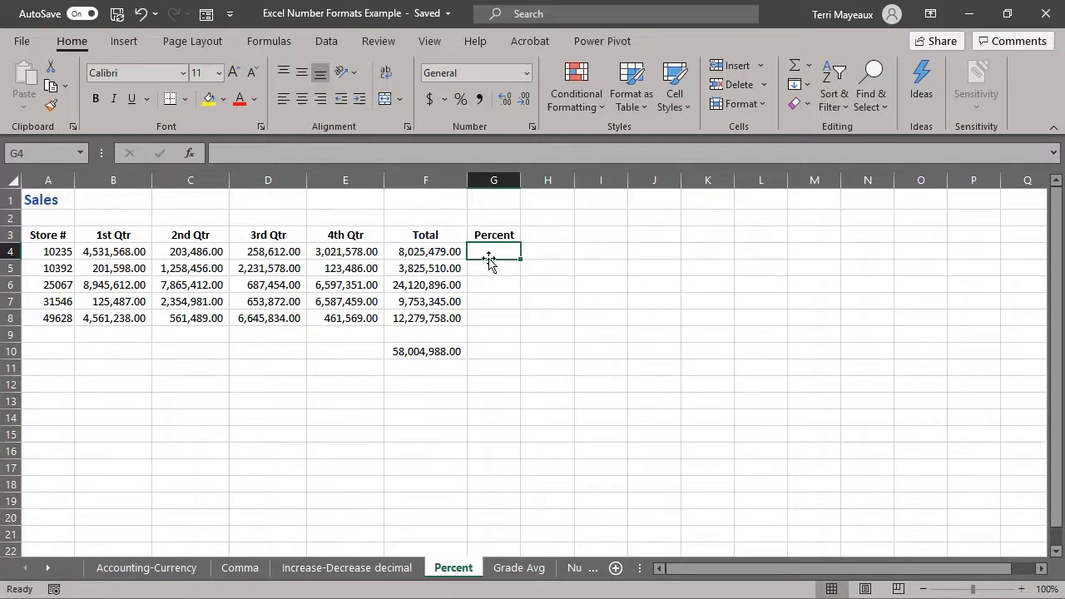
text(=)
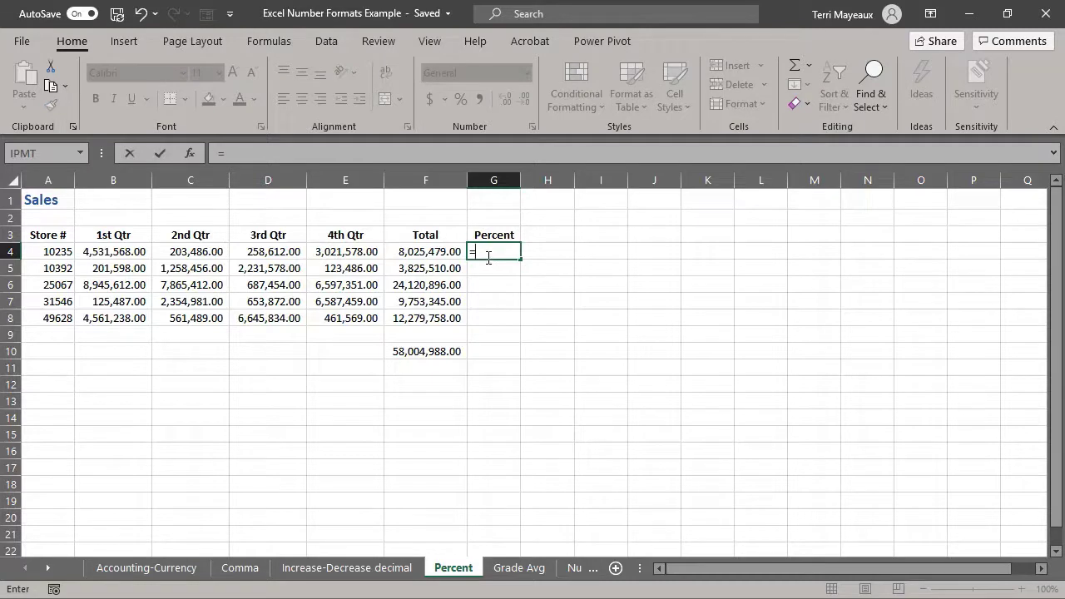
click(433, 251)
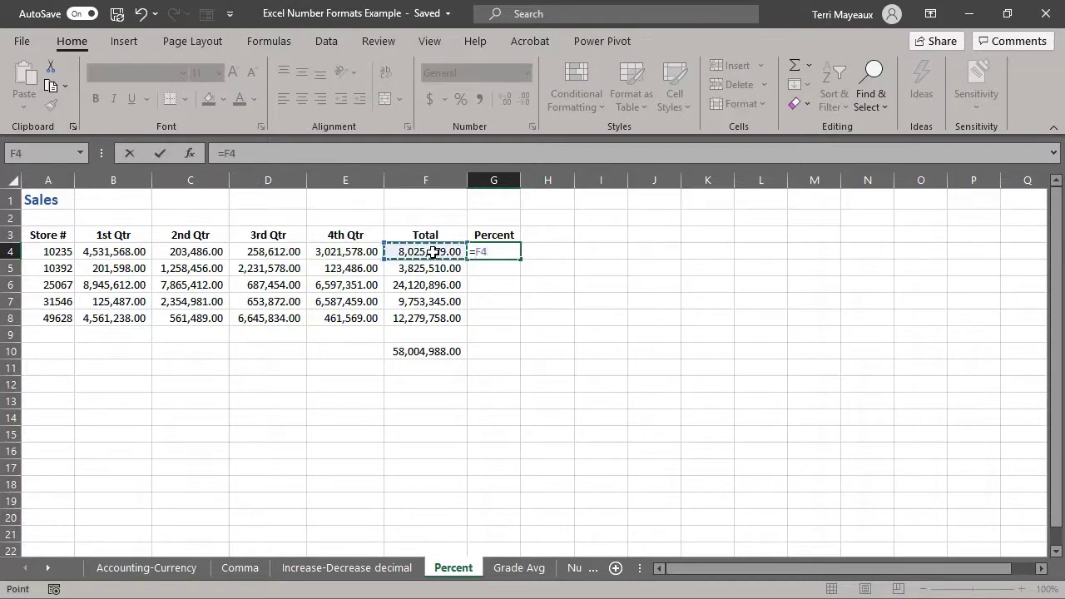
text(/)
click(438, 354)
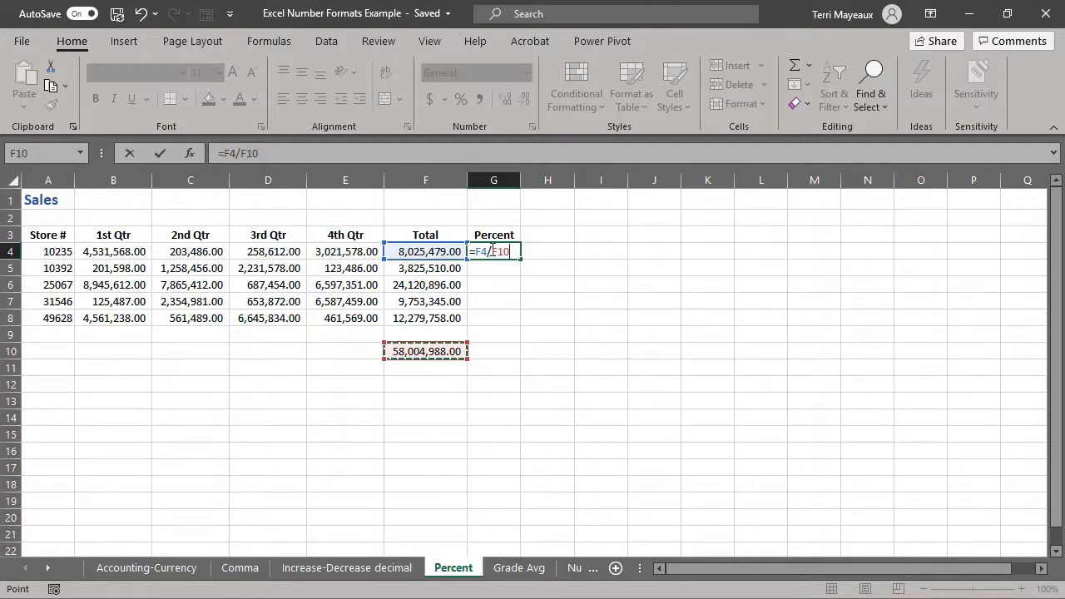
click(491, 251)
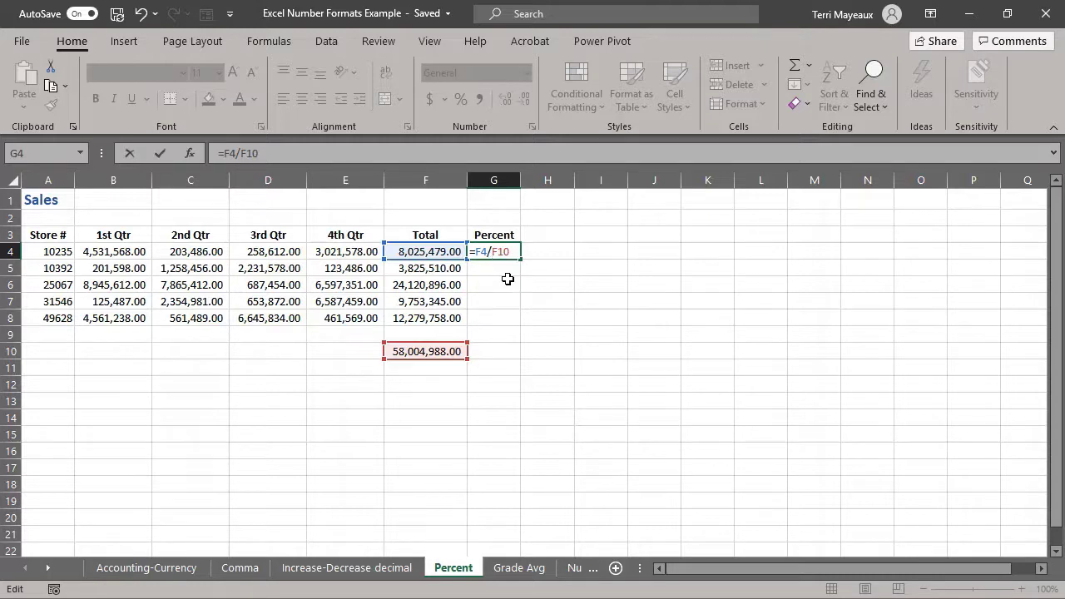
key(F4)
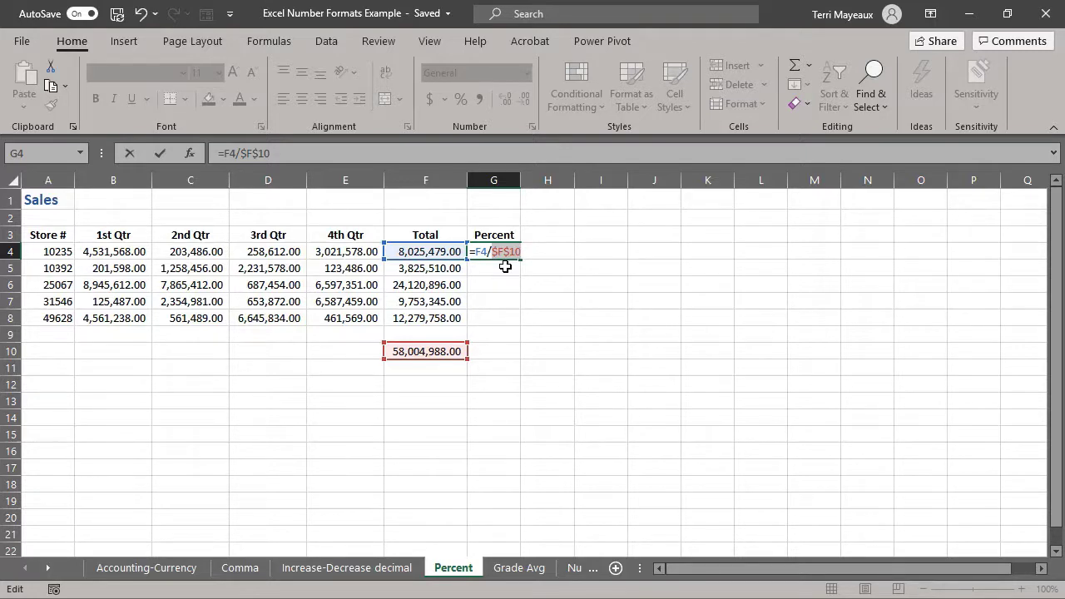
click(161, 156)
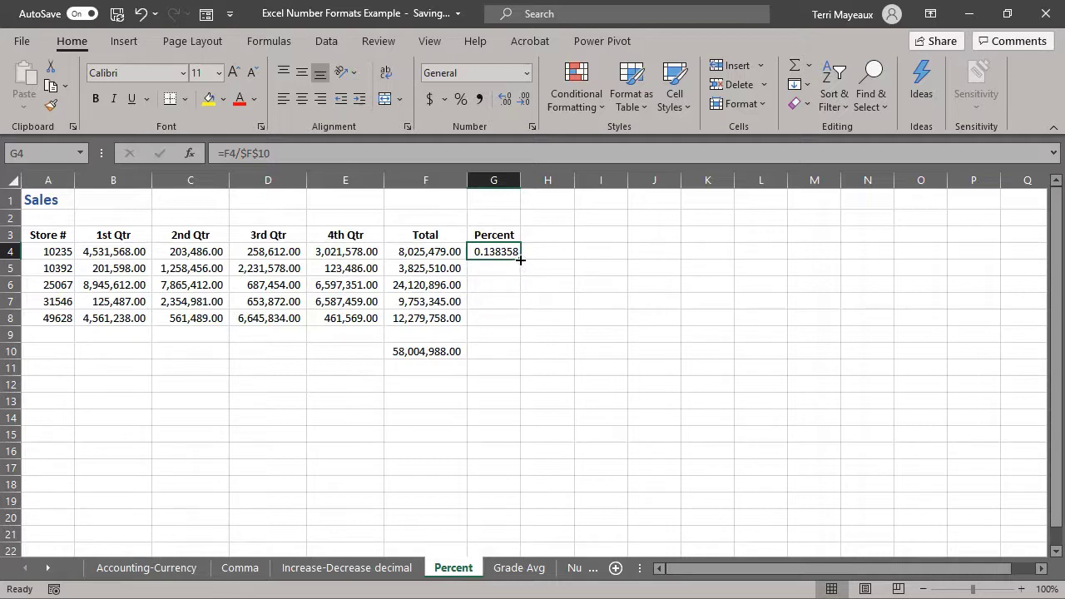
Step: Fill the G4 formula down through G8 and apply the Percent Style to G4:G8
drag(520, 260, 520, 330)
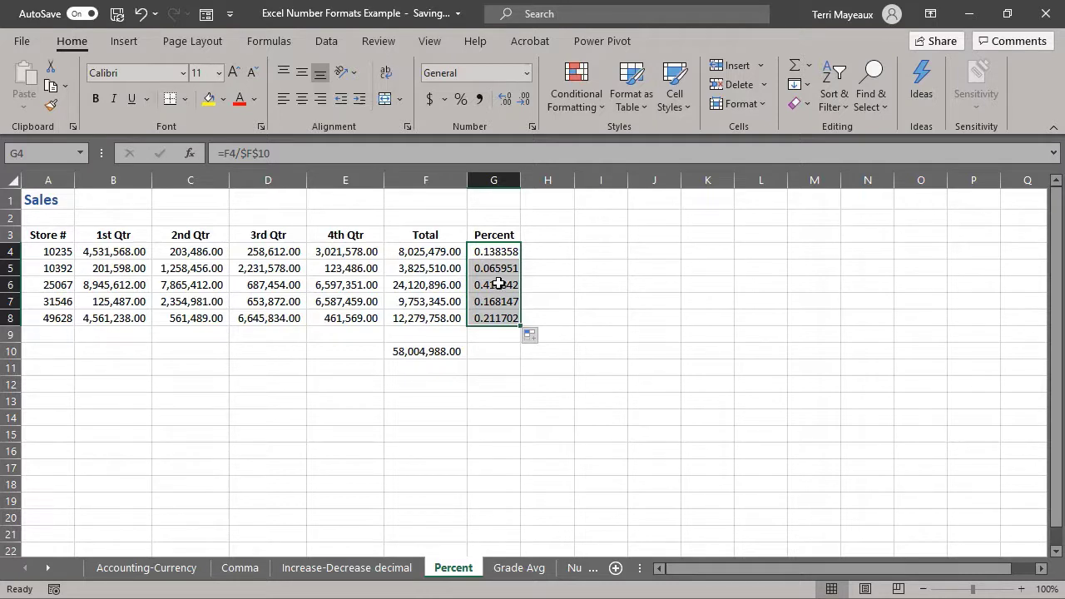
click(462, 99)
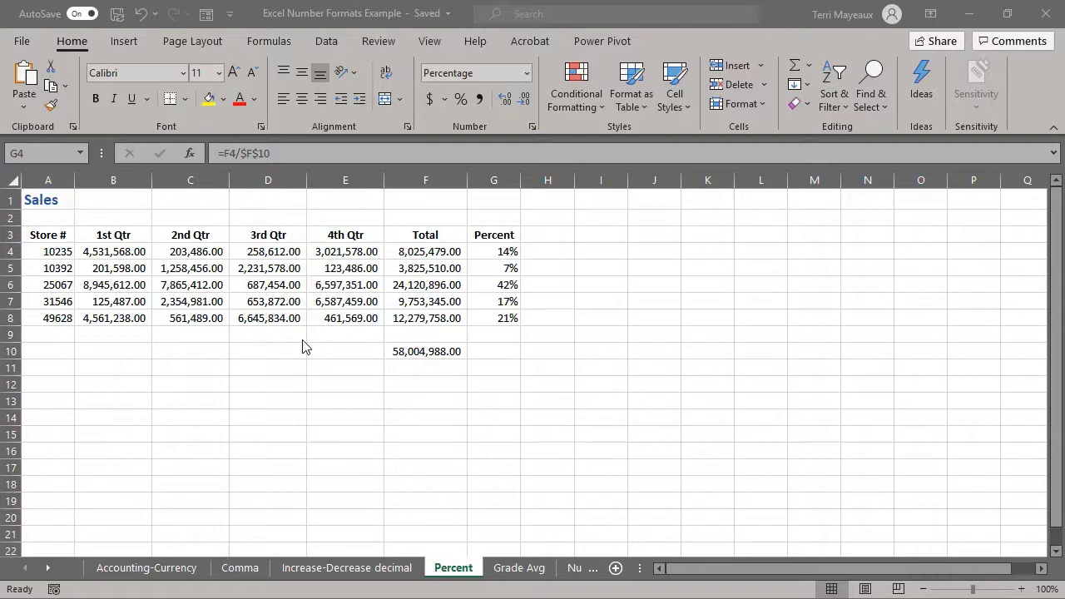
Step: On the Grade Avg sheet, enter =AVERAGE(B4:F4) in G4 to average the first student's Monday to Friday grades
click(516, 568)
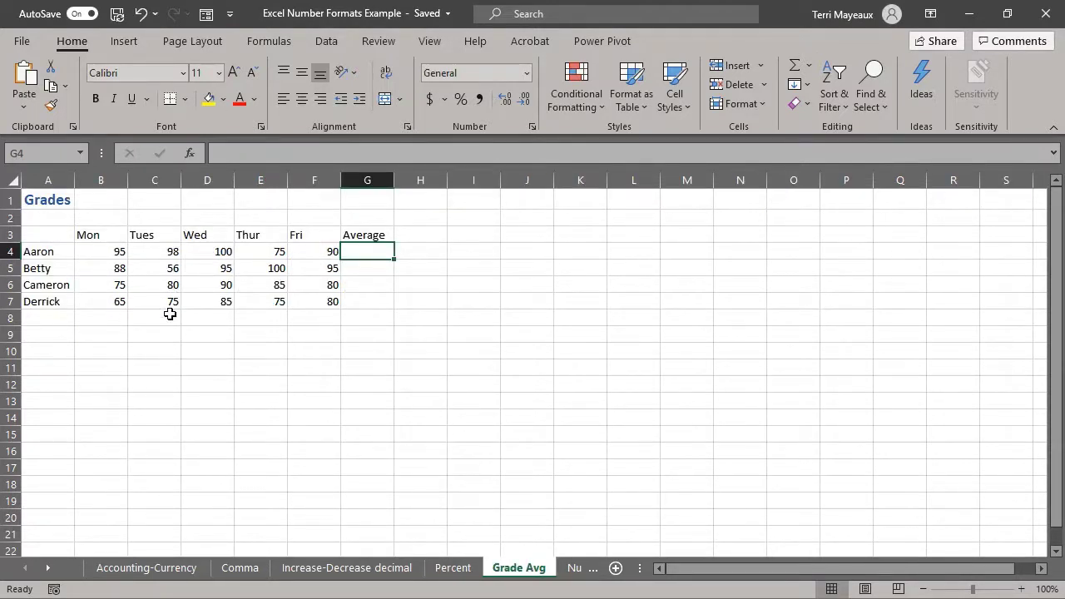
click(94, 252)
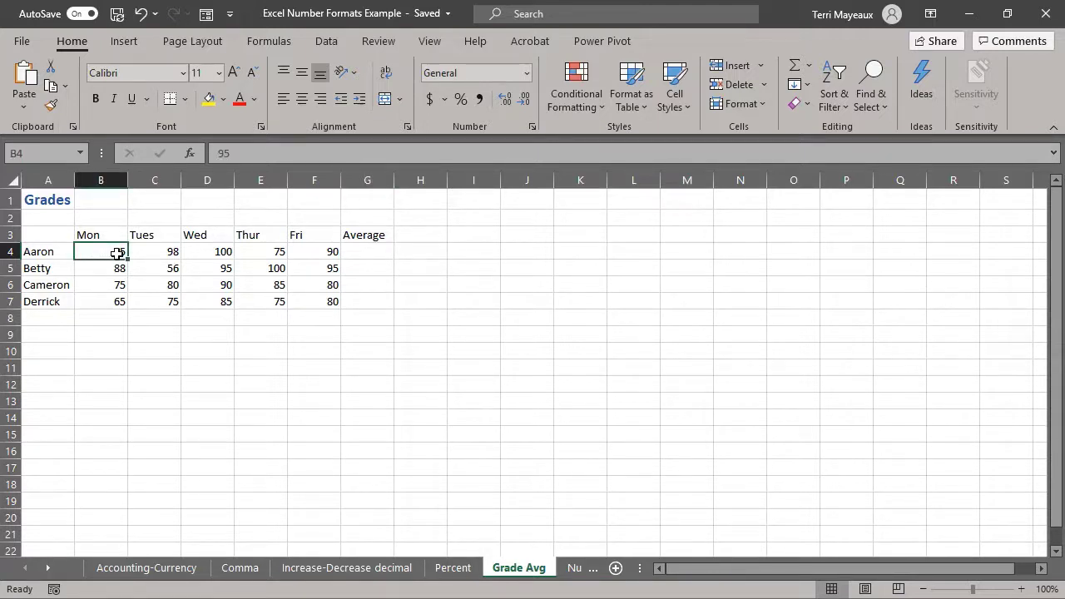
drag(122, 254, 314, 252)
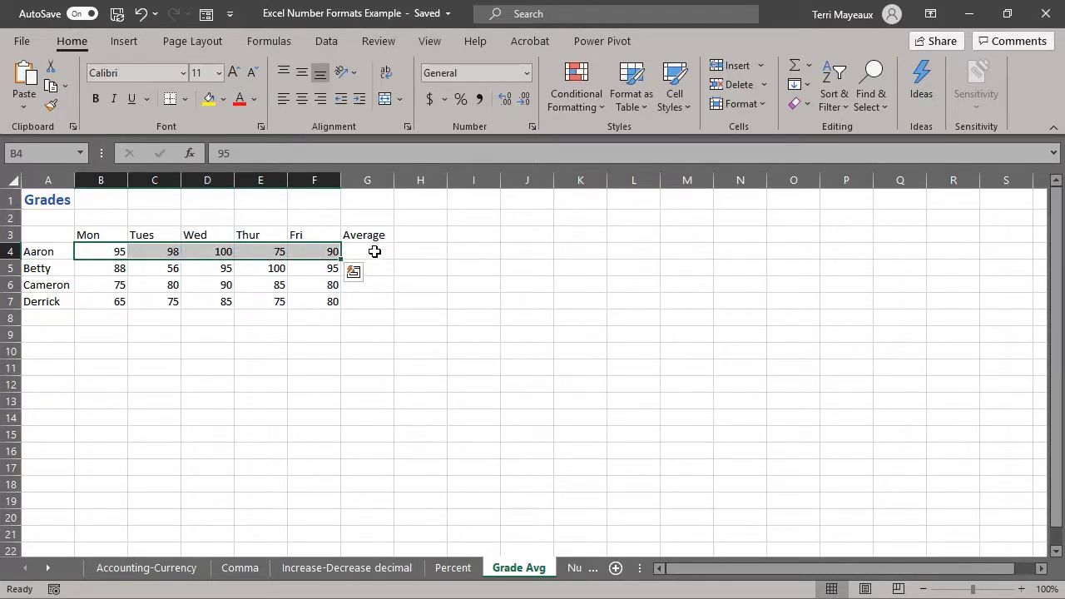
click(374, 251)
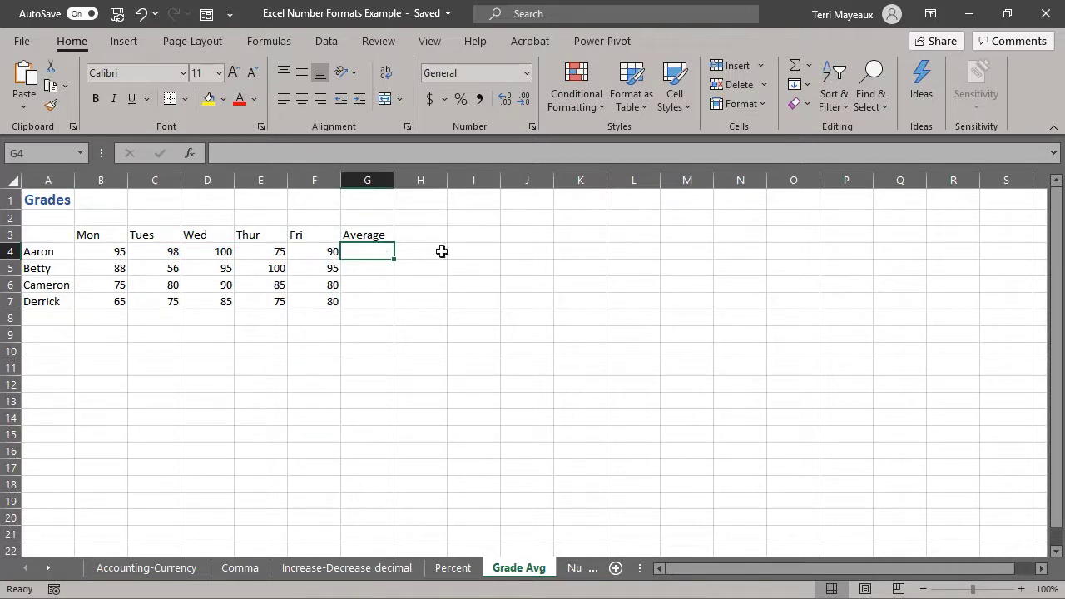
click(808, 69)
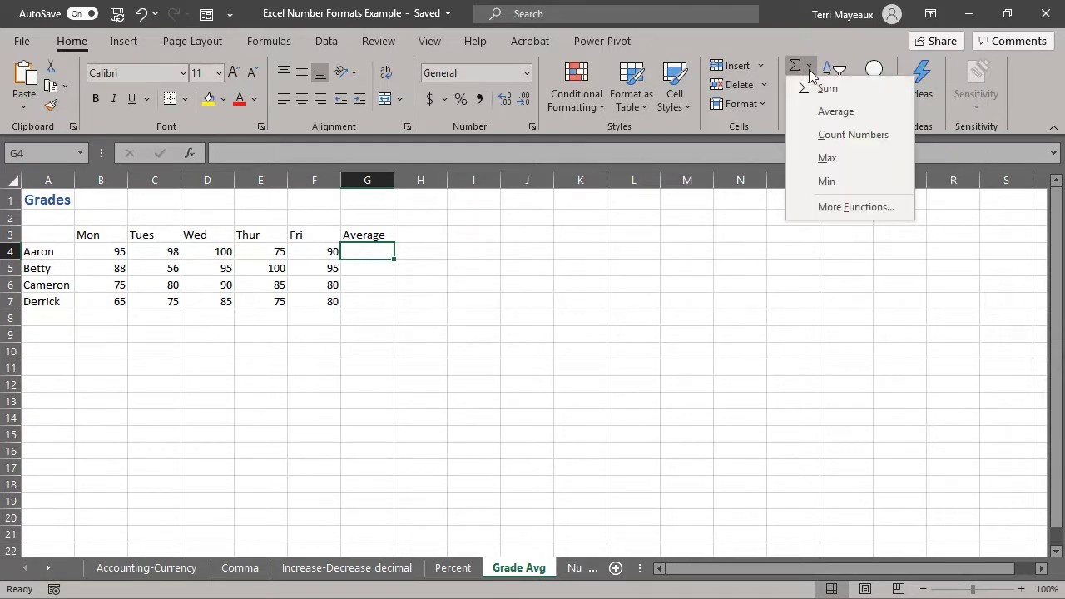
click(826, 112)
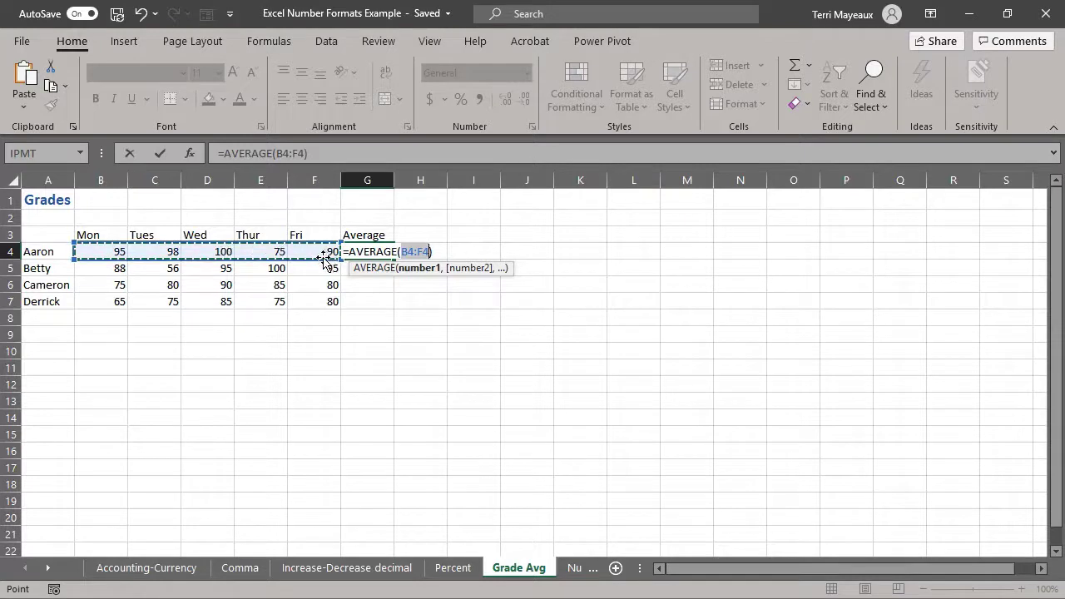
click(159, 157)
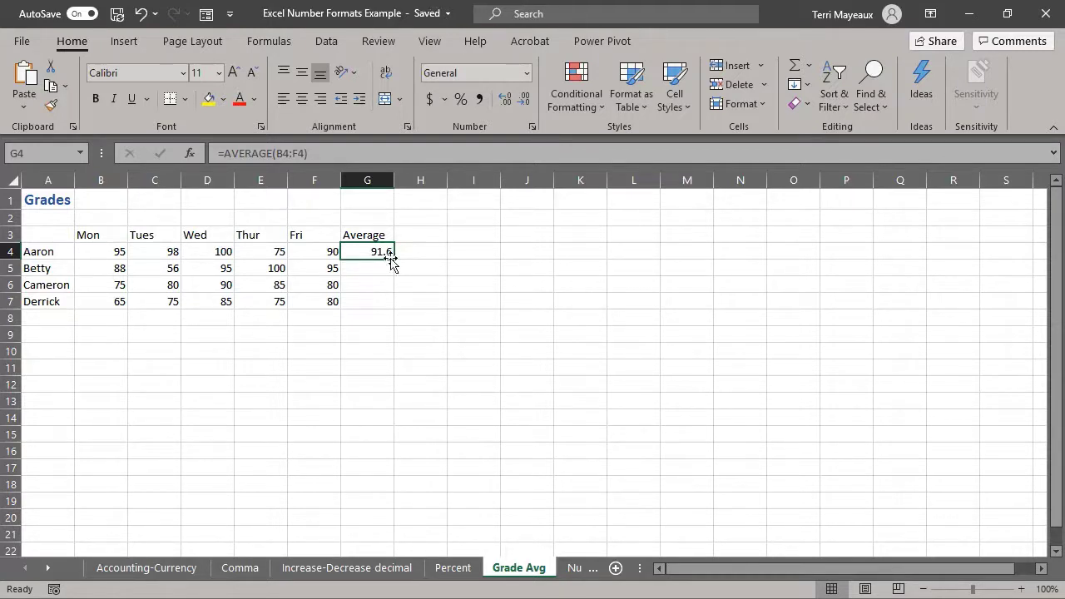
Step: Fill the average formula down through G7 and apply the Percent Style to G4:G7
drag(394, 259, 394, 313)
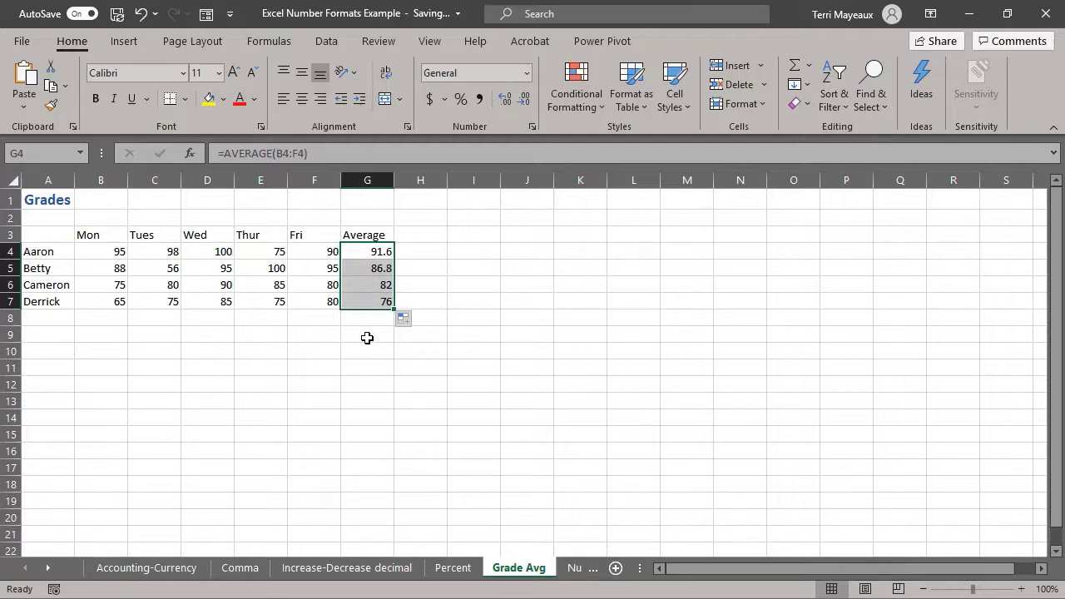
click(462, 102)
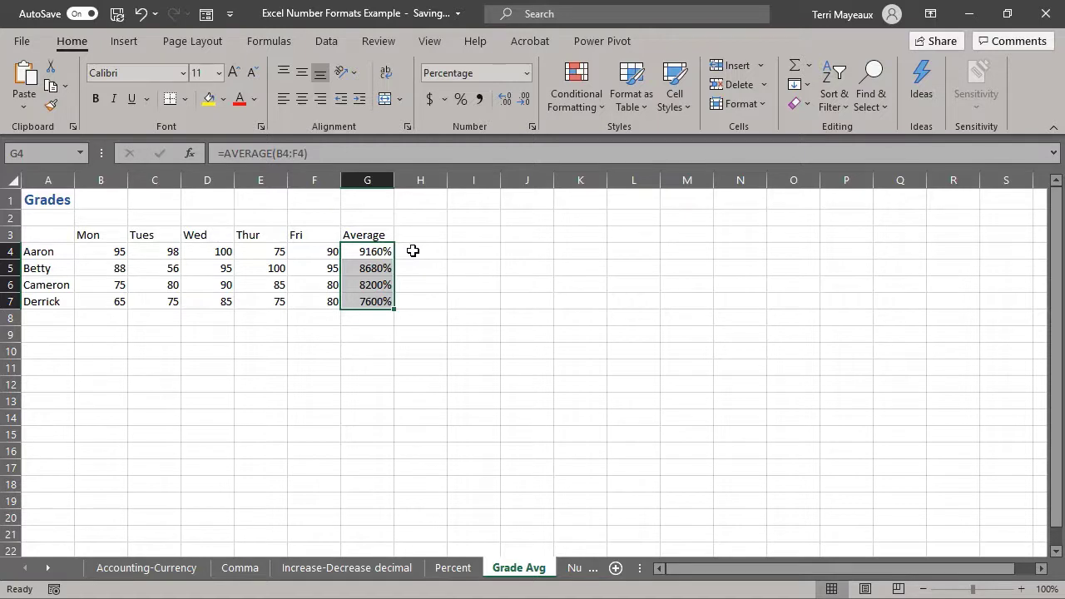
Step: After checking the Percent sheet, change the Grade Avg formula in G4 to =AVERAGE(B4:F4)/100 and fill it down through G7
click(462, 568)
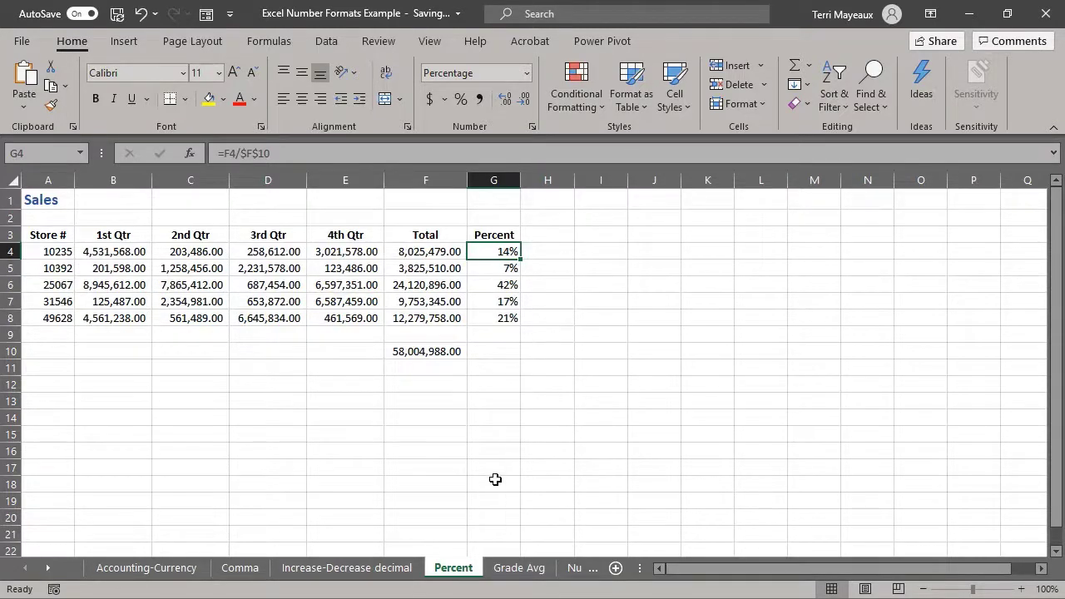
click(519, 568)
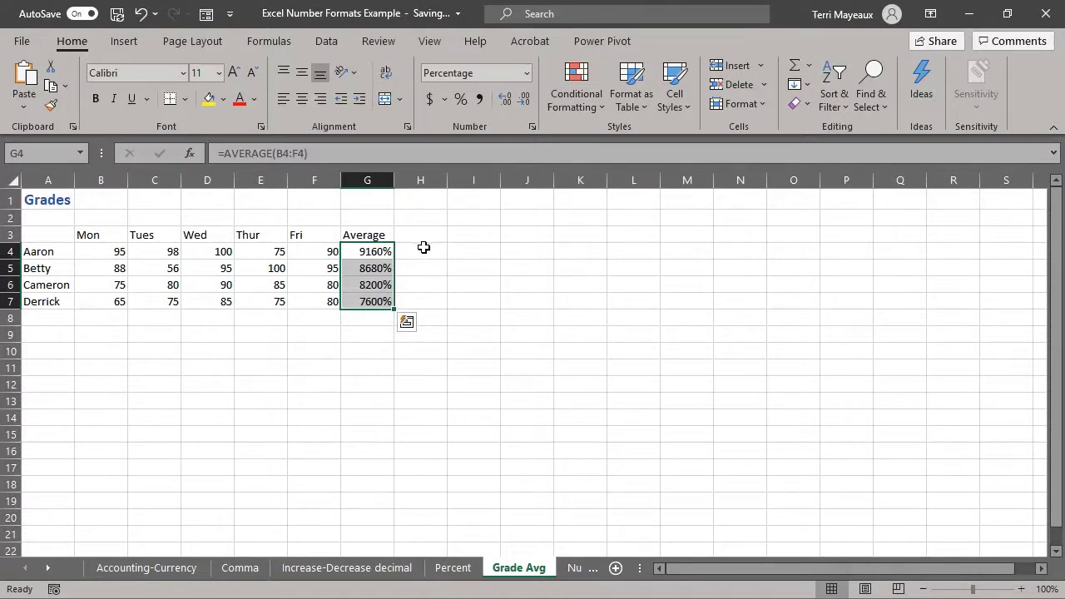
click(349, 250)
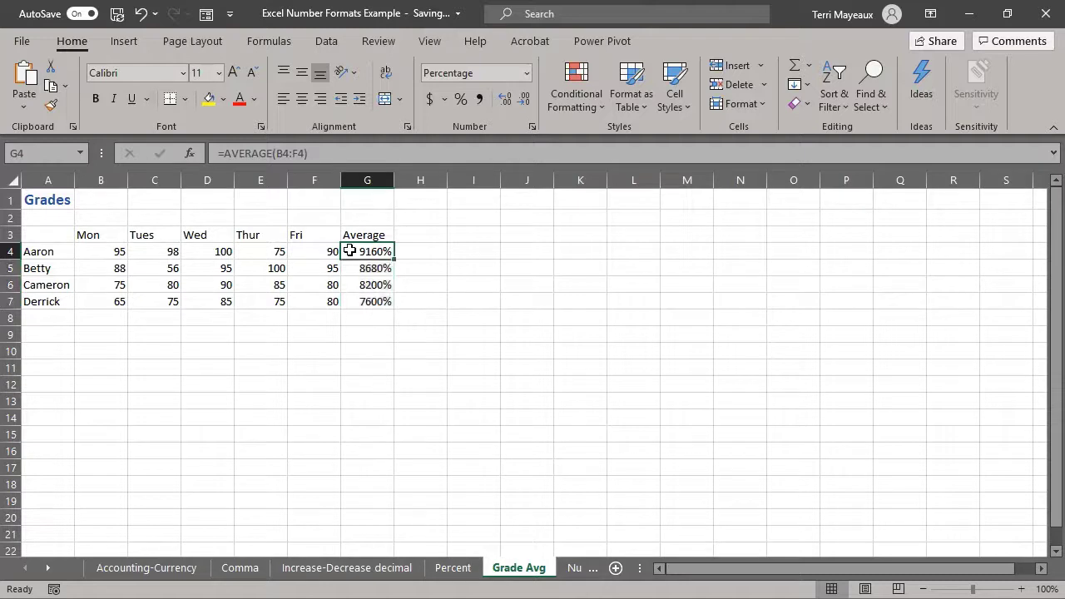
click(322, 154)
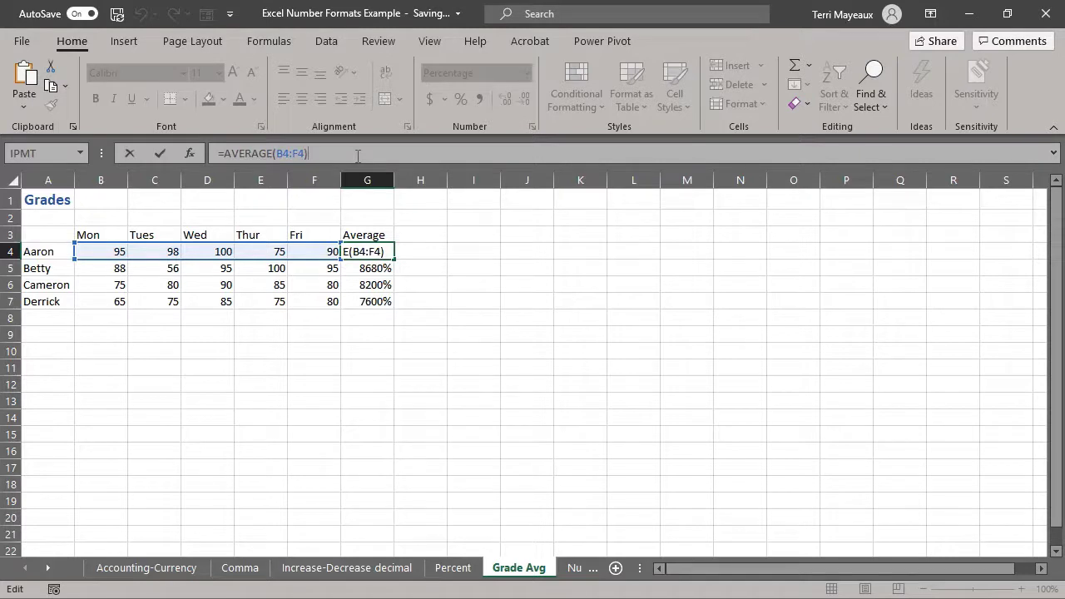
text(/100)
click(161, 153)
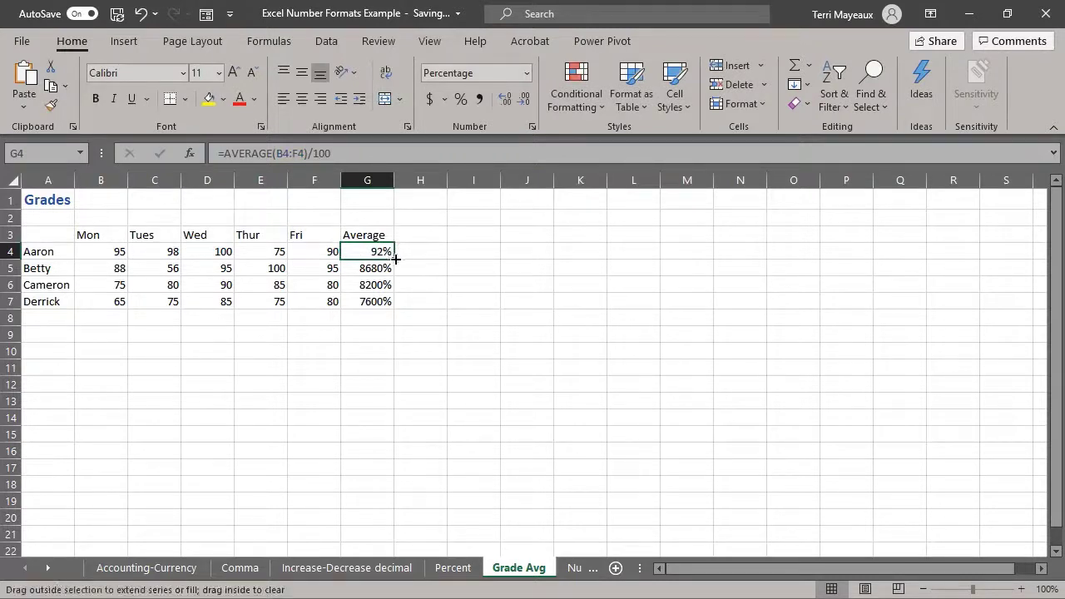
drag(395, 260, 395, 309)
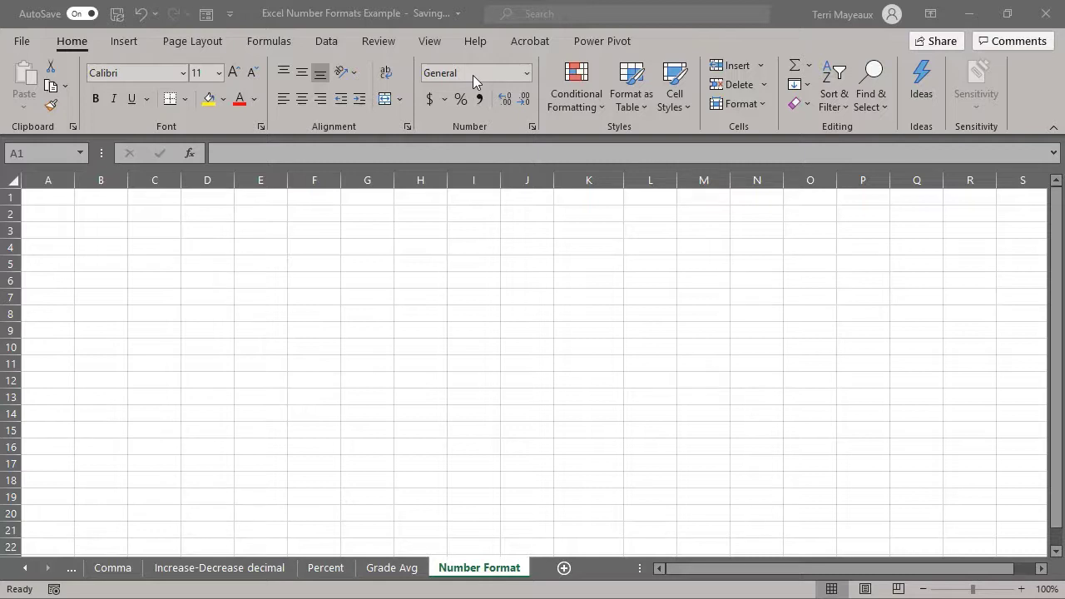
Step: On the Number Format sheet, set A1 to the General format, then enter "text" in A1 and 1234 in B1
click(527, 74)
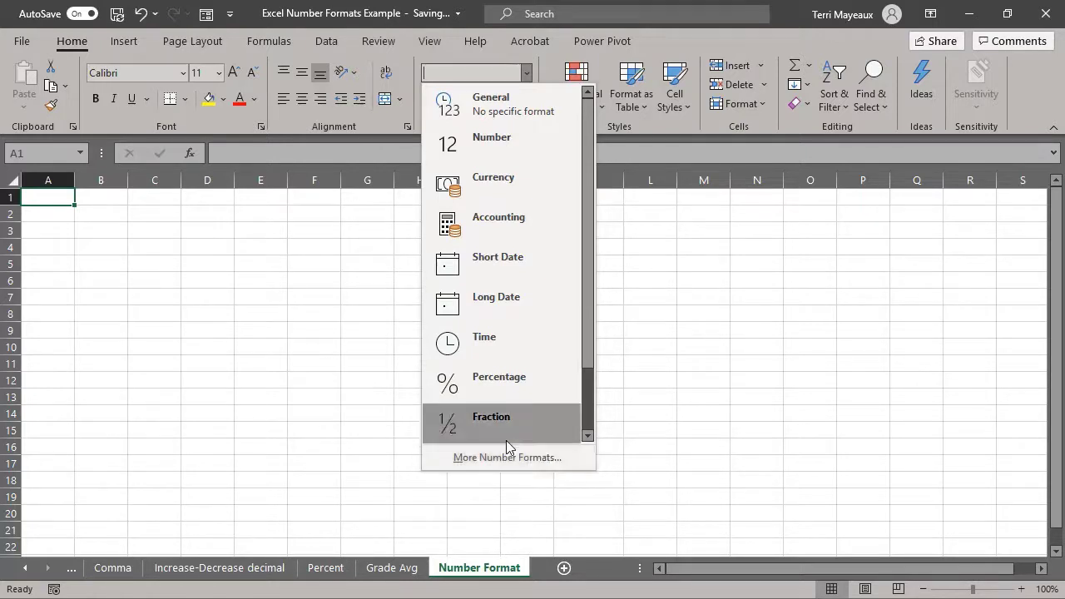
click(494, 97)
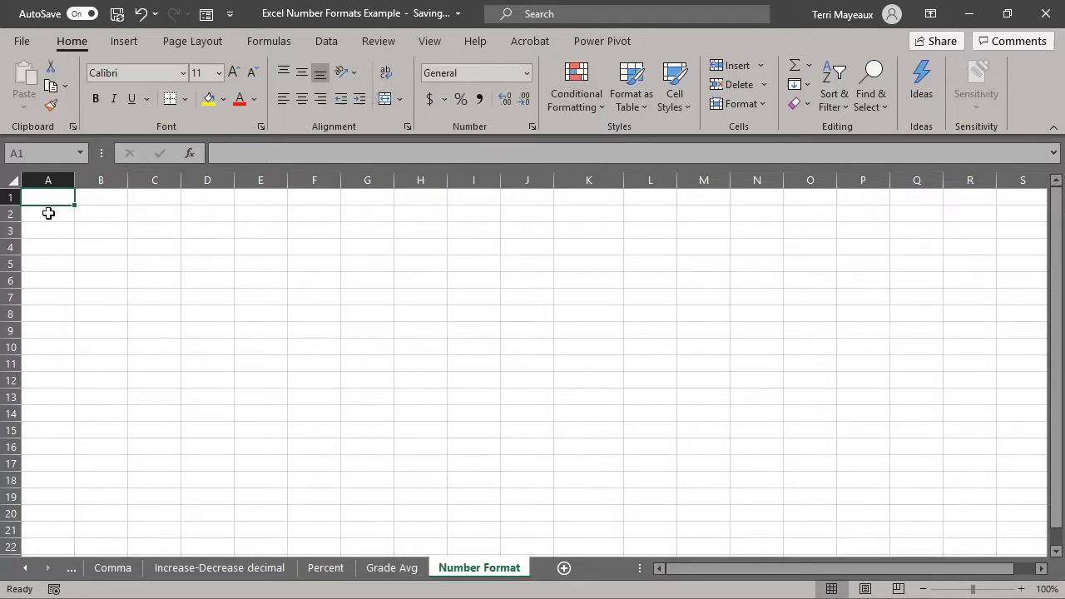
text(text)
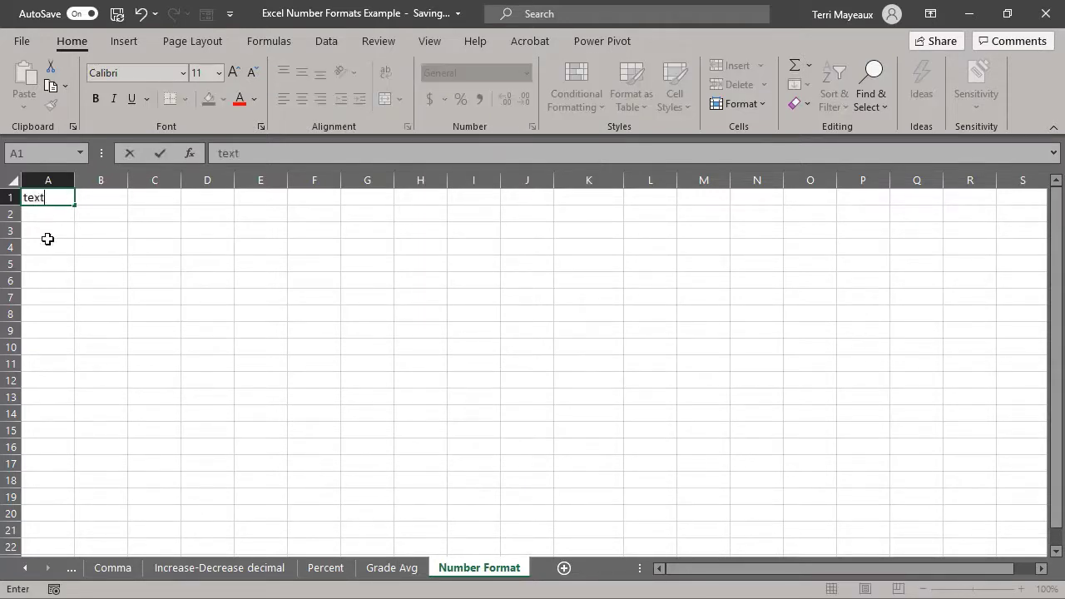
key(Tab)
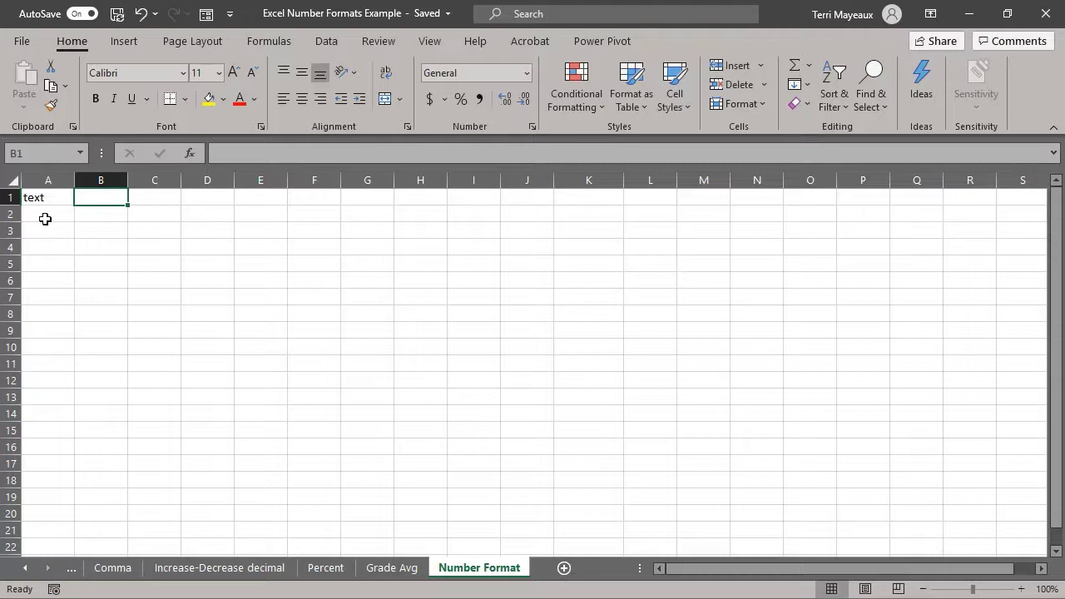
text(1234)
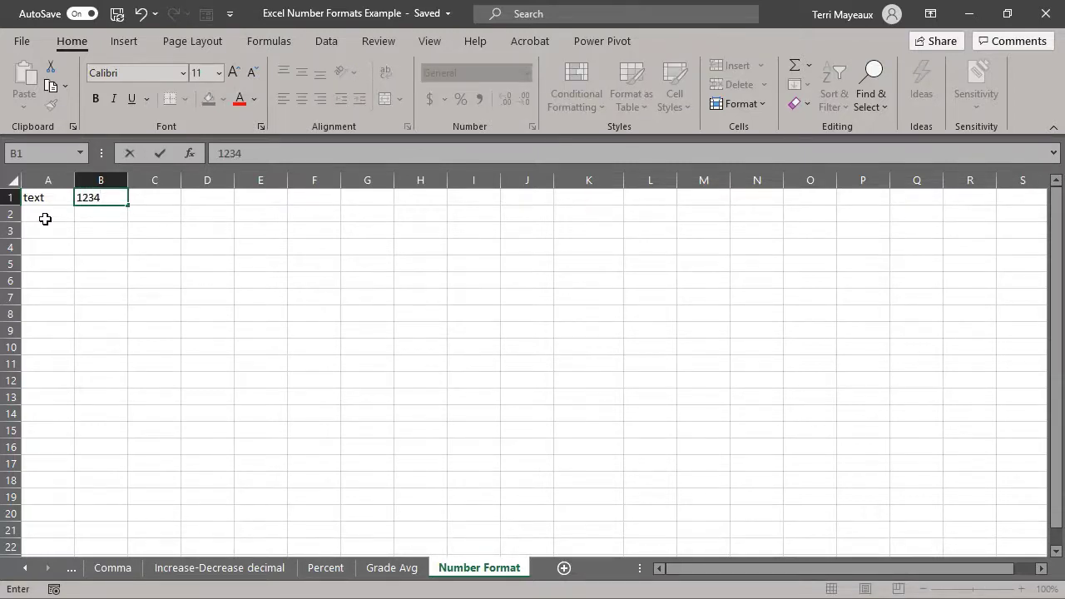
click(45, 219)
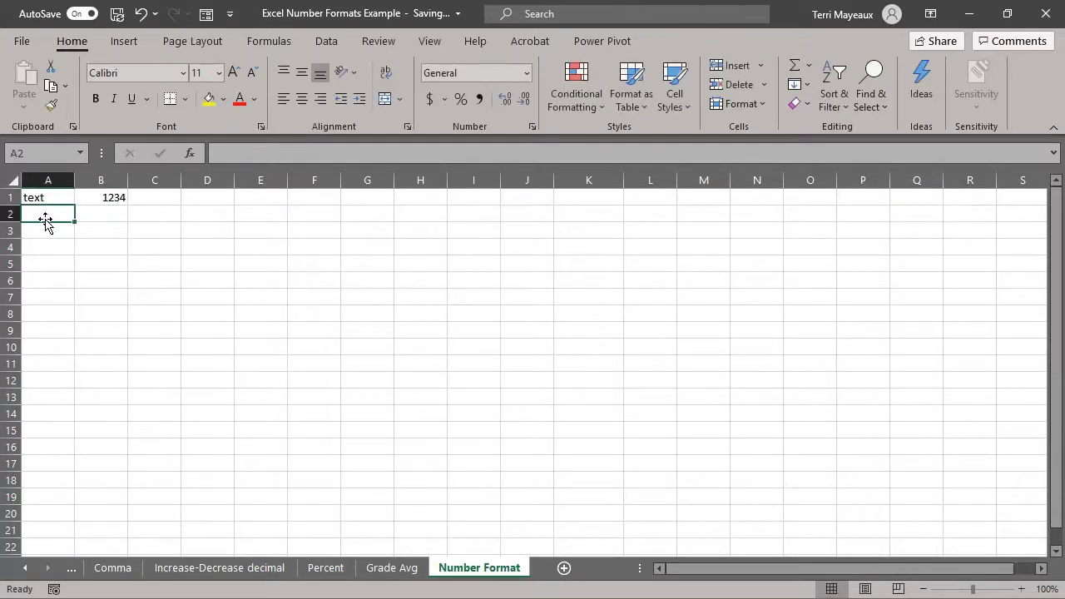
click(95, 203)
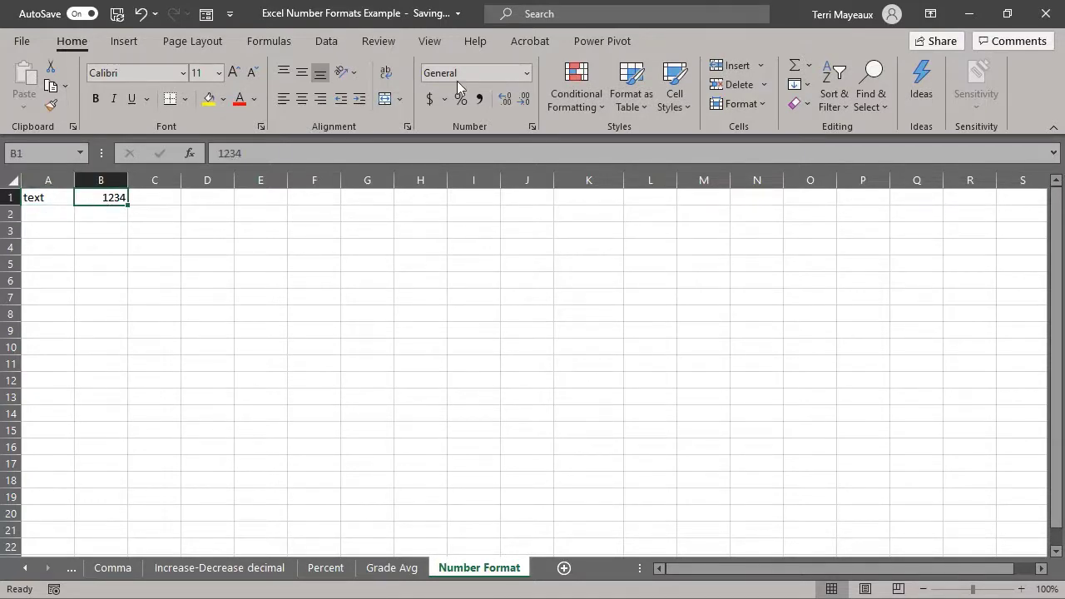
Step: Enter 4567 in A2 and reselect that cell to check its number format
click(57, 216)
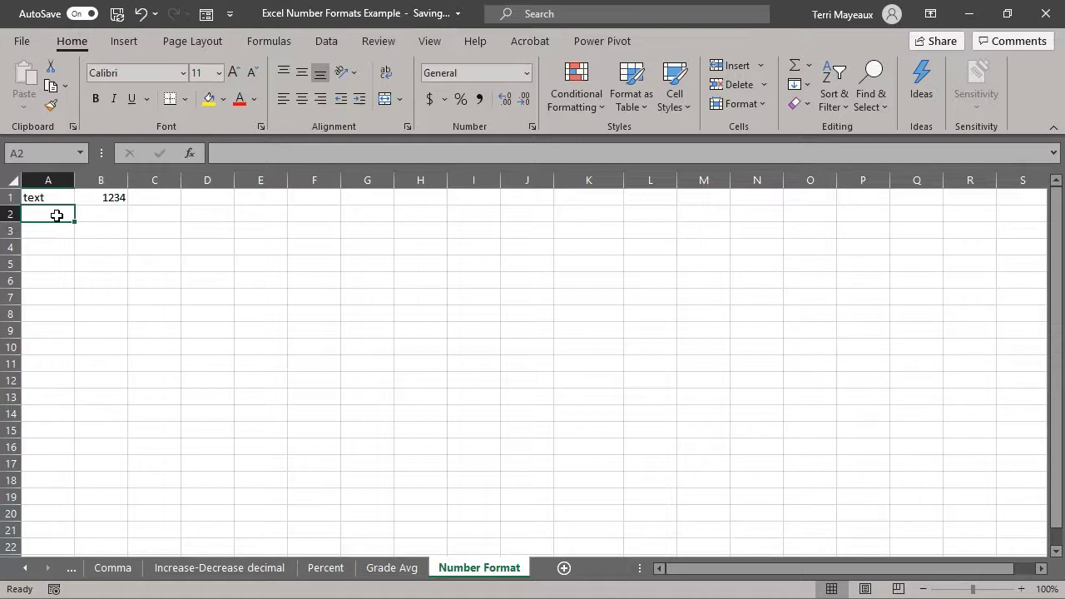
text(4567)
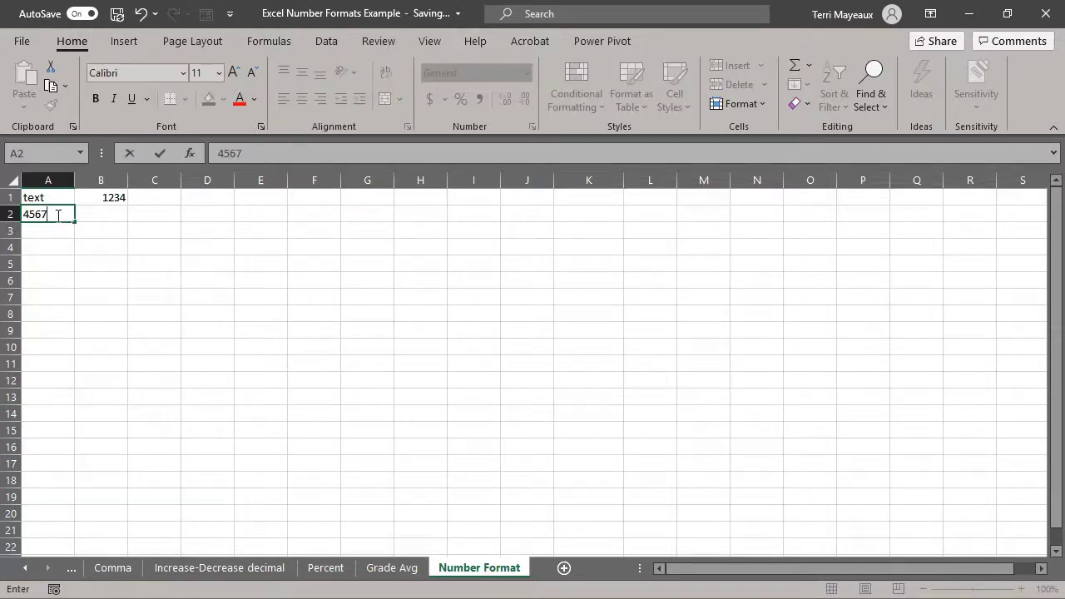
key(Return)
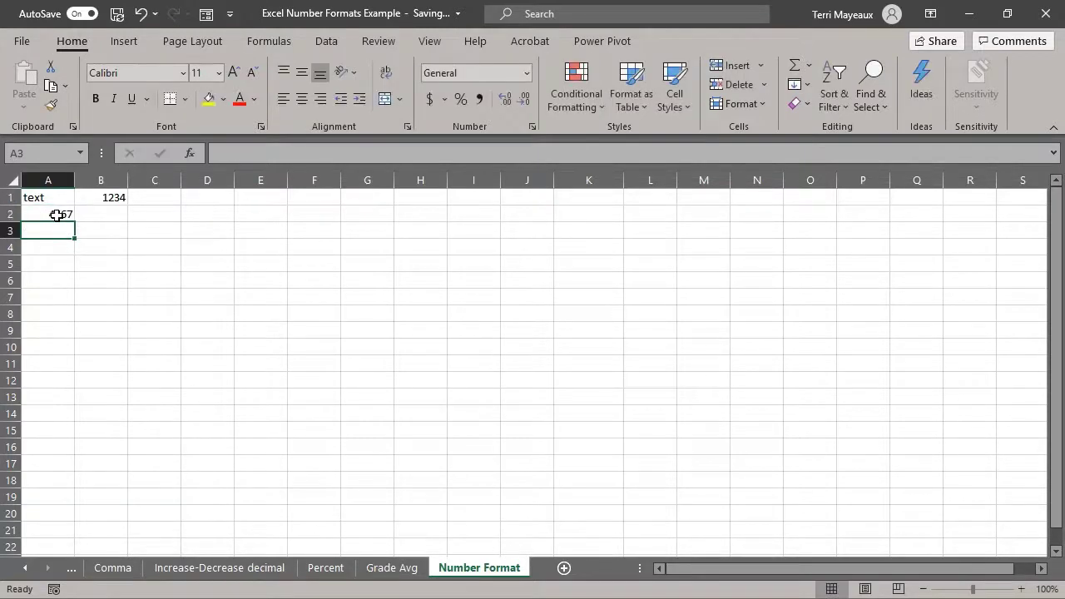
click(55, 216)
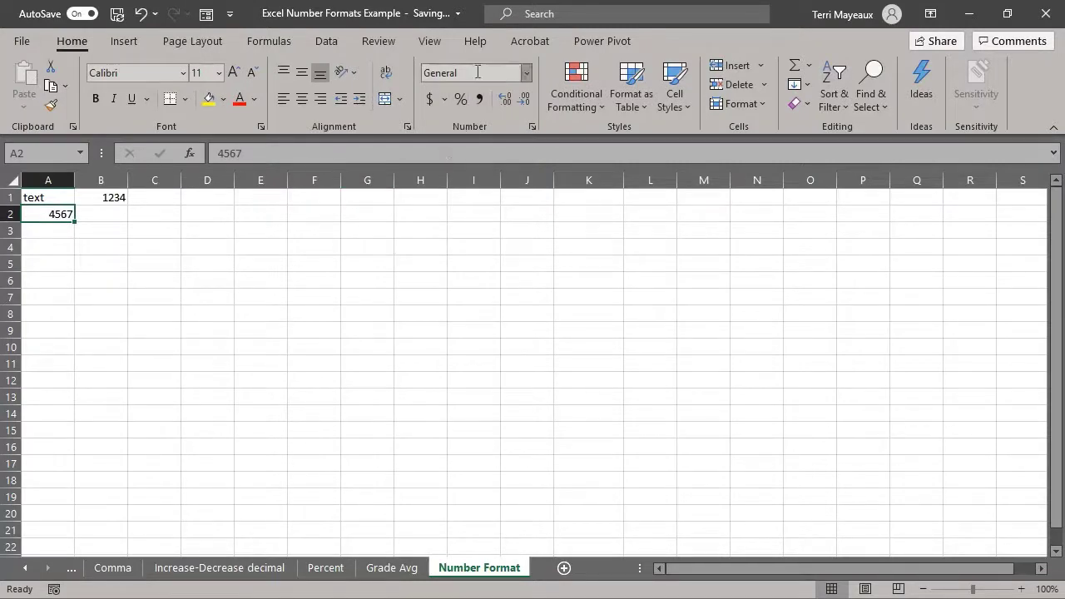
Step: Apply the Number format to A2 and enter the date 4/1/2021 in A3
click(524, 73)
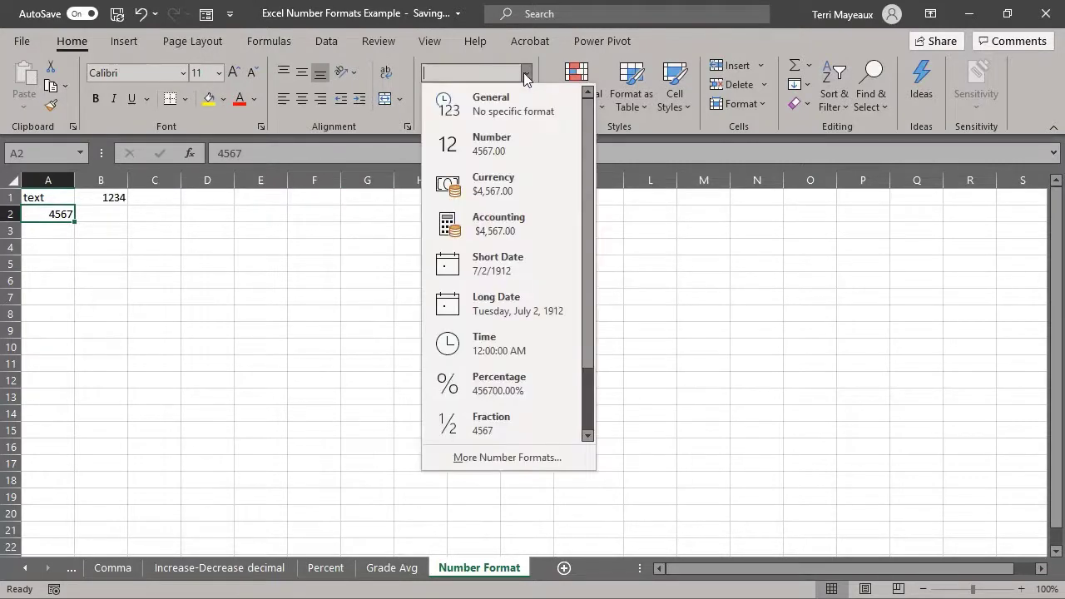
click(514, 143)
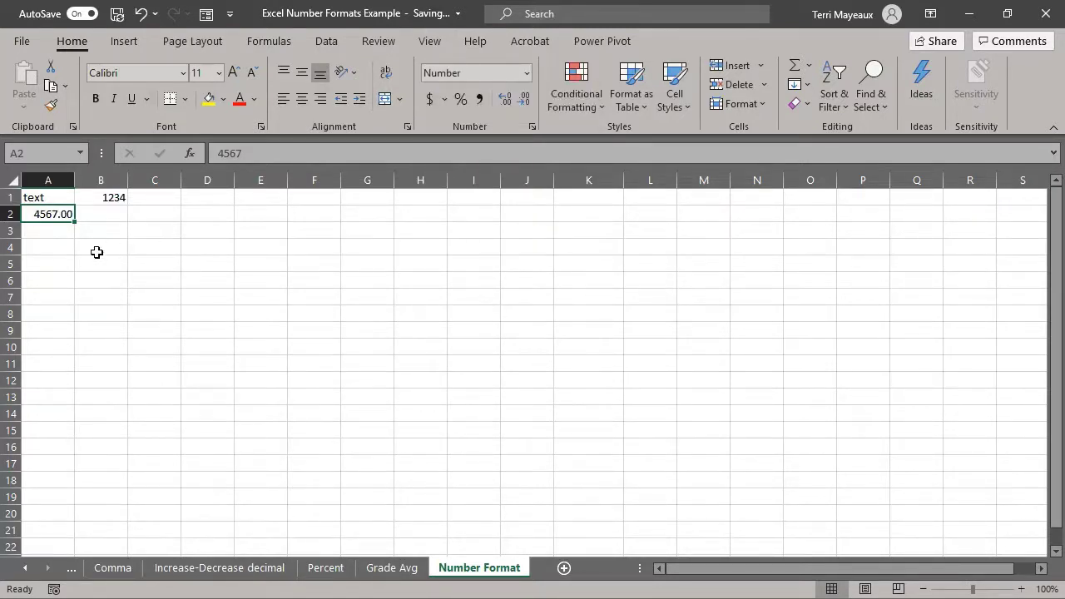
click(48, 230)
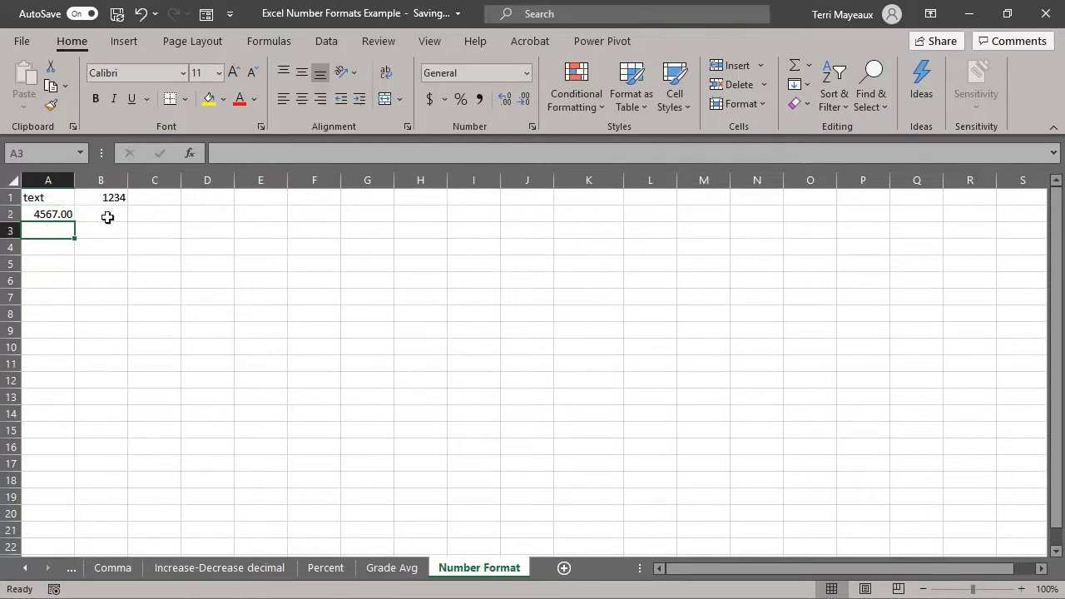
click(526, 73)
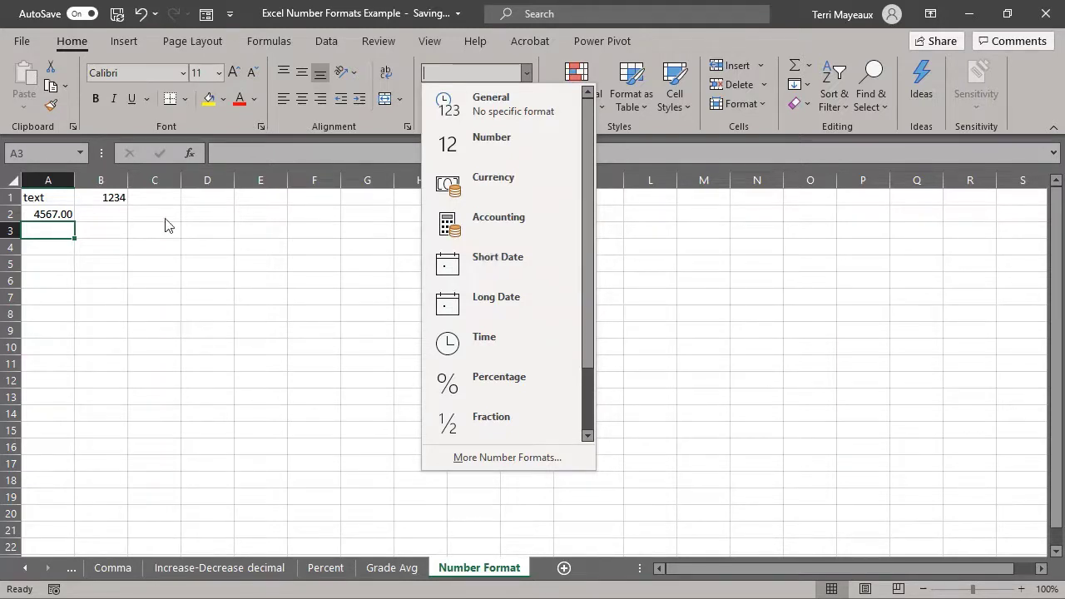
click(63, 227)
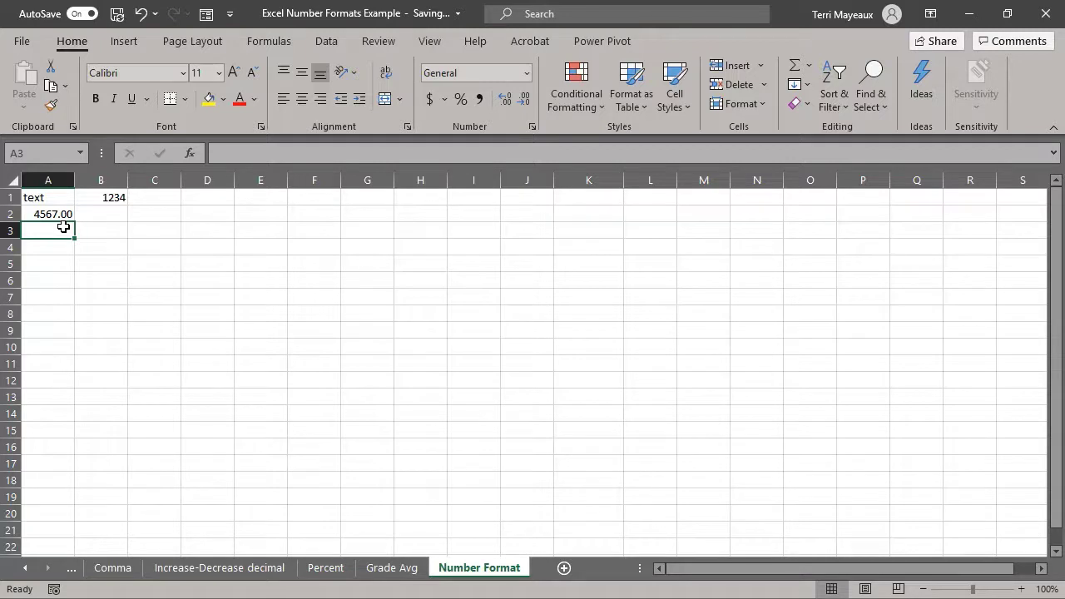
text(4/1/)
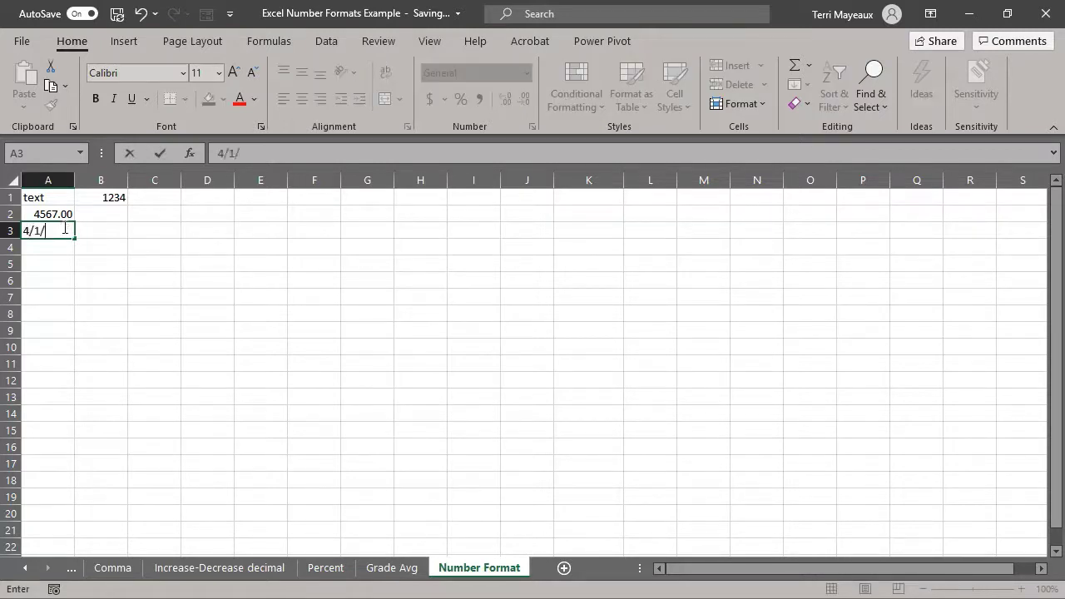
text(2021)
key(Return)
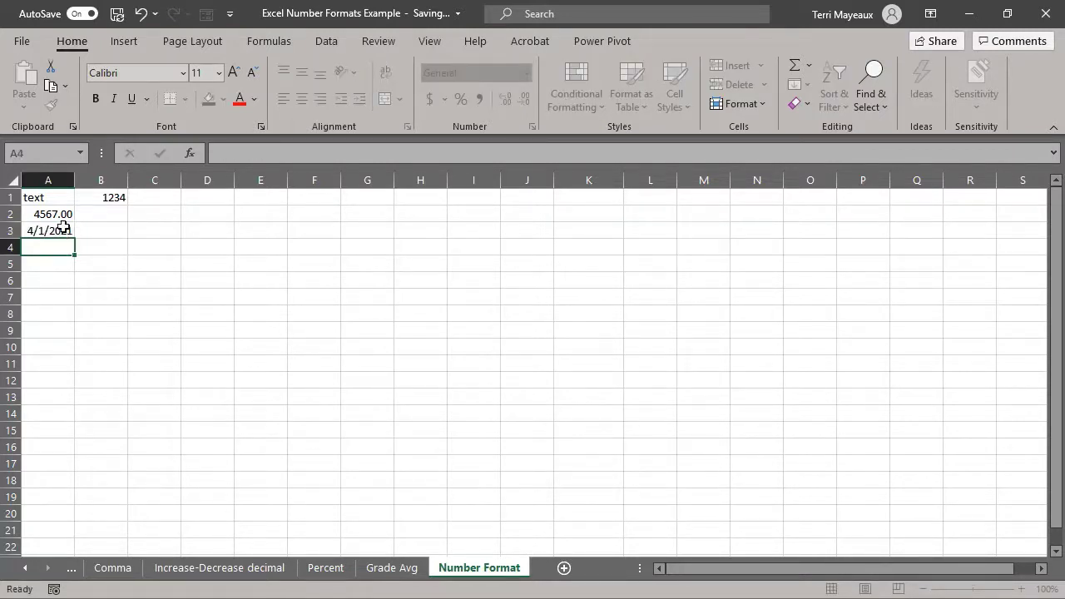
Step: Apply the Short Date format to the date in A3
click(66, 229)
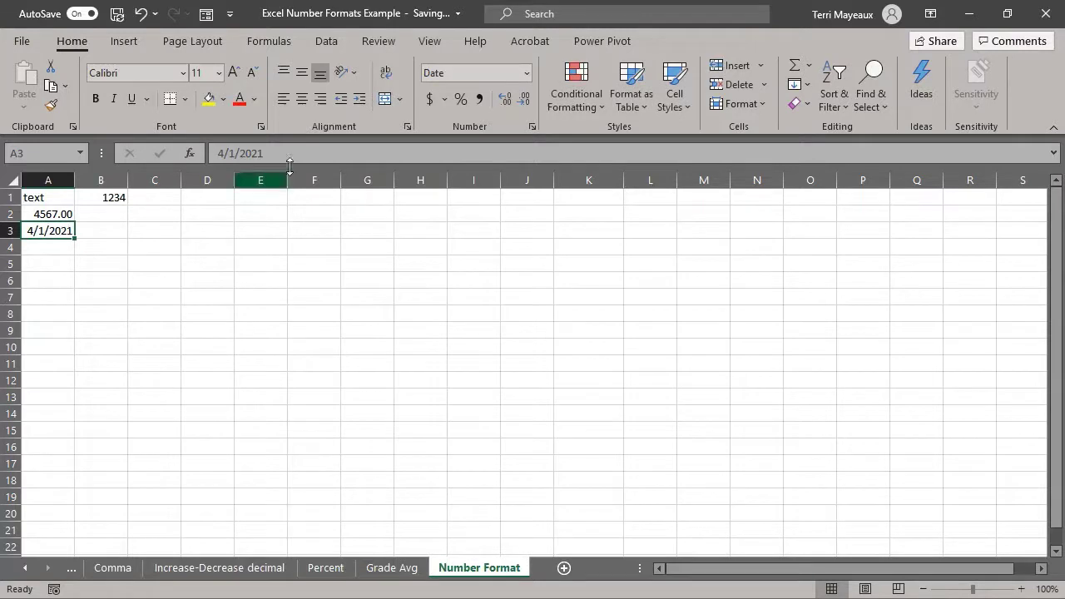
click(526, 73)
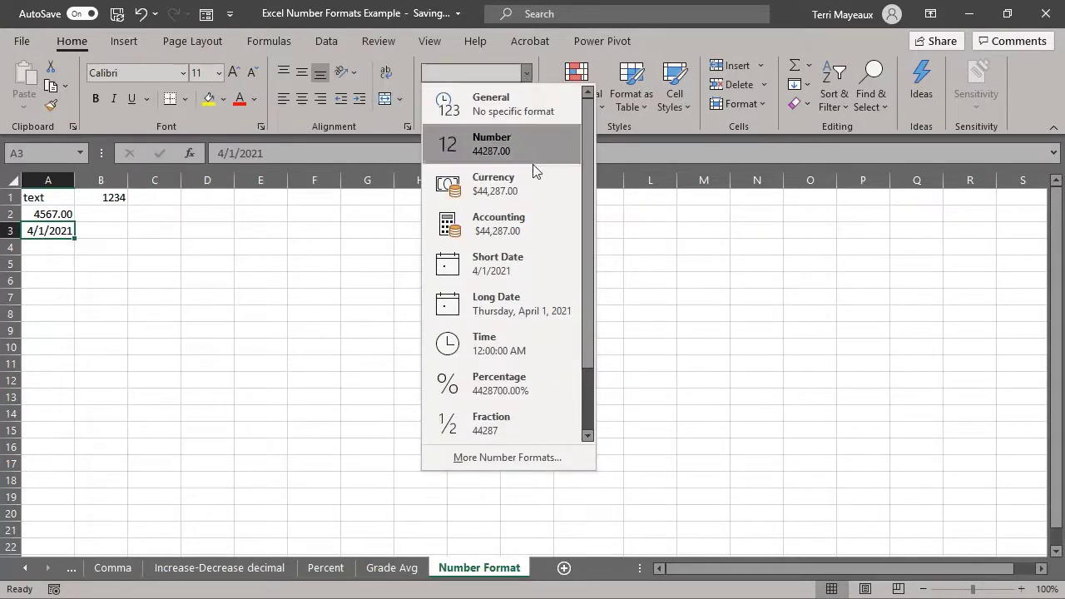
click(513, 257)
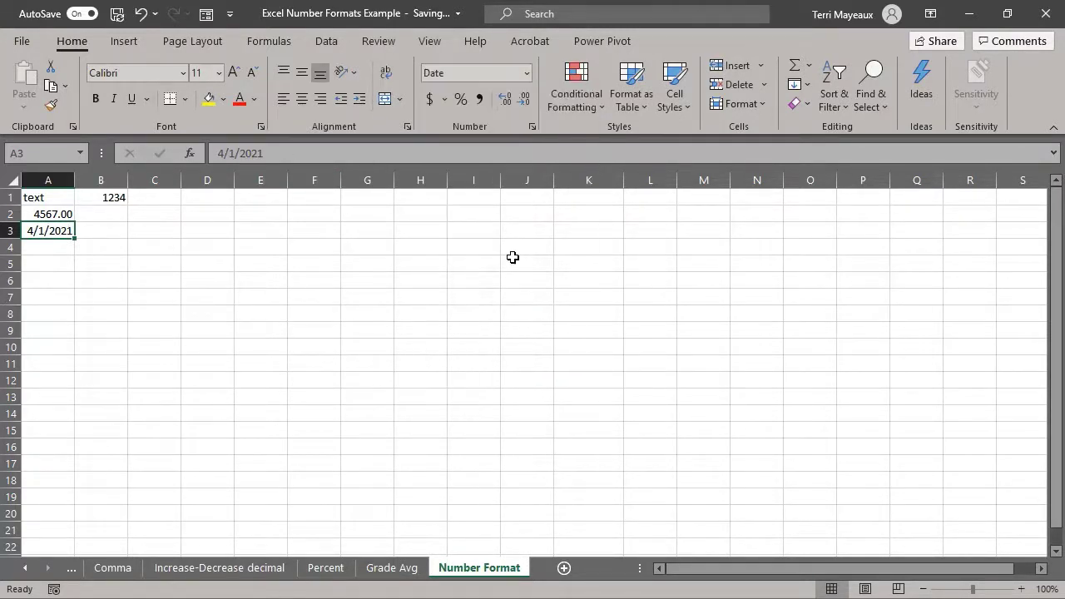
Step: Set A3 to the Long Date format and autofit the width of column A
click(526, 73)
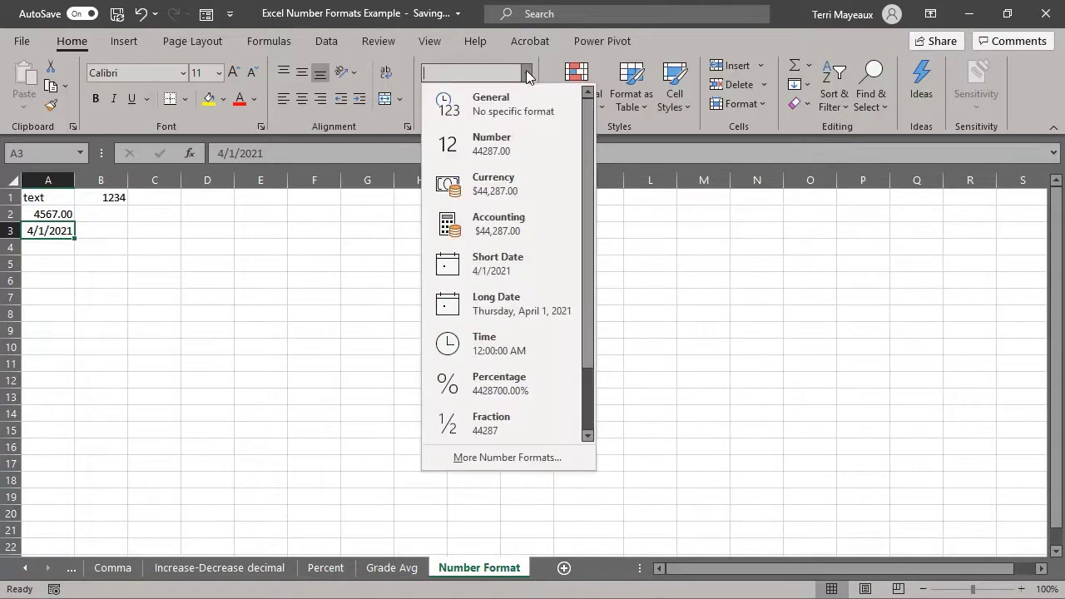
click(504, 302)
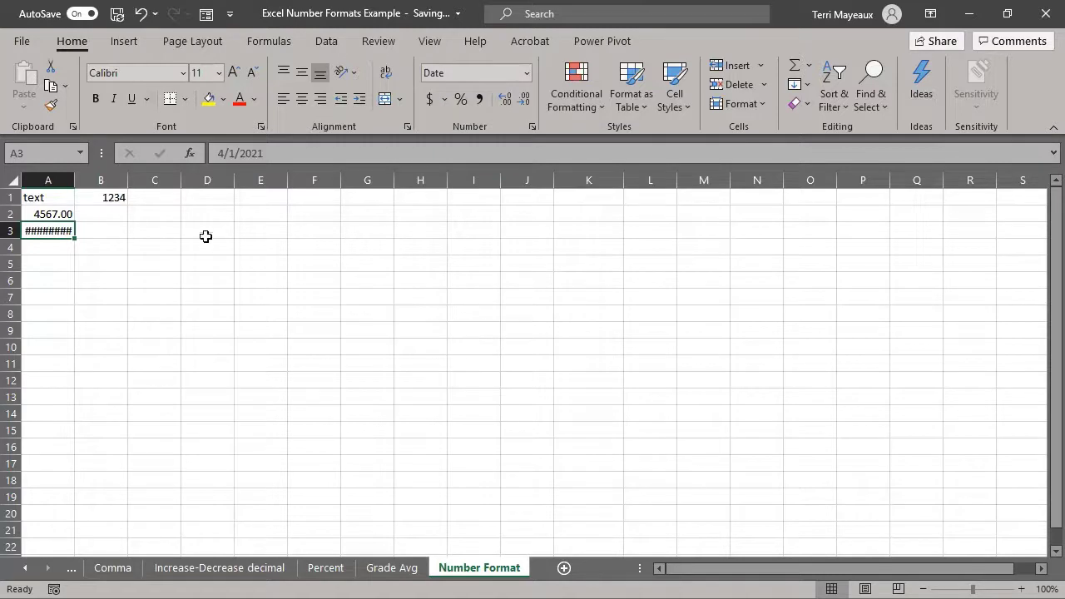
double_click(75, 180)
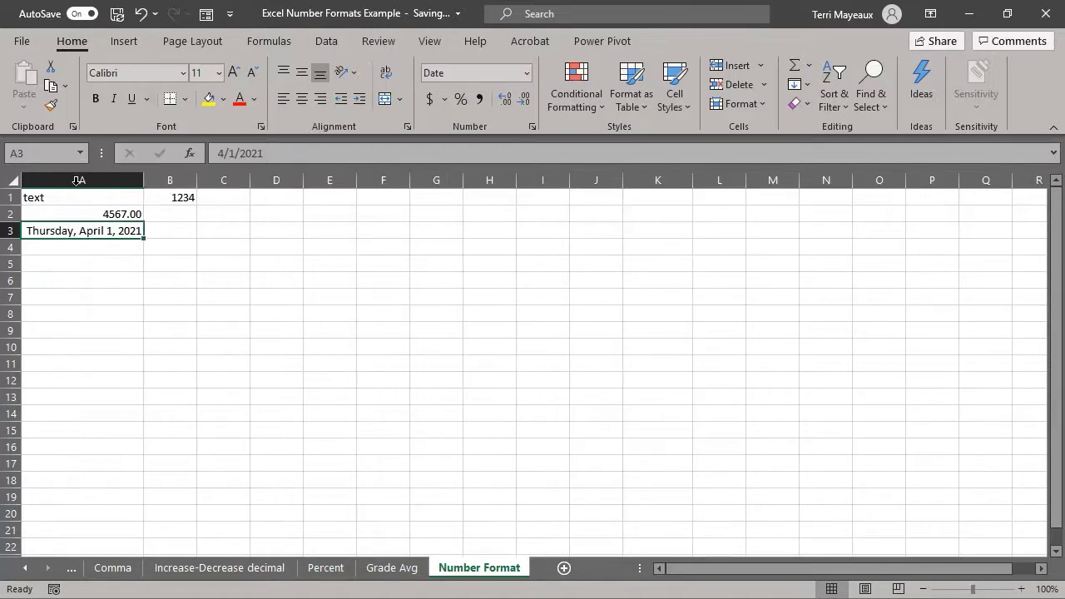
Step: Enter the time 1:00 p in A4 and apply the Time format to that cell
click(102, 245)
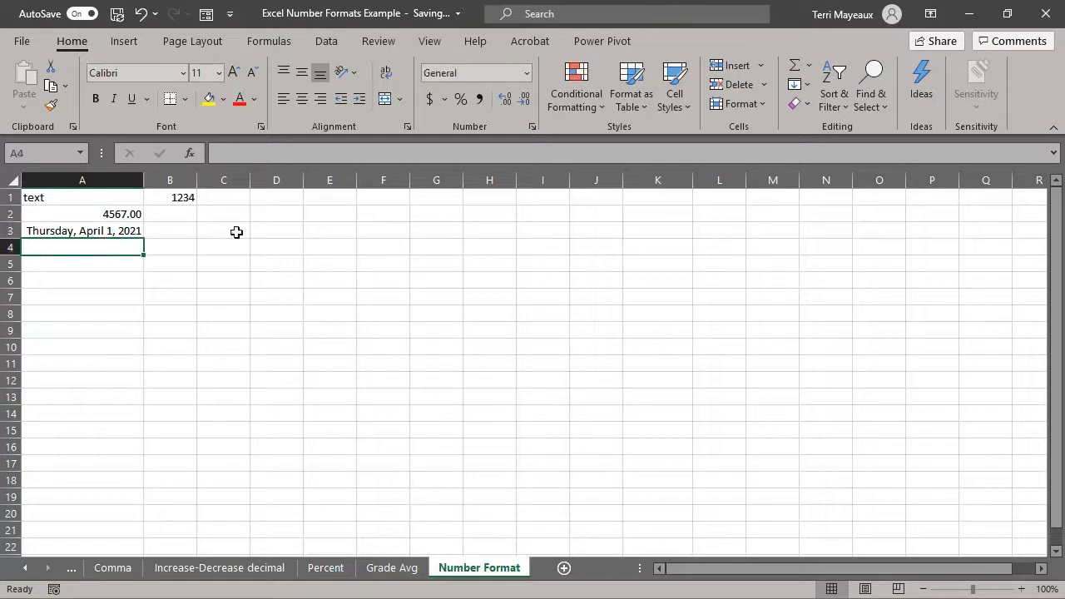
click(526, 73)
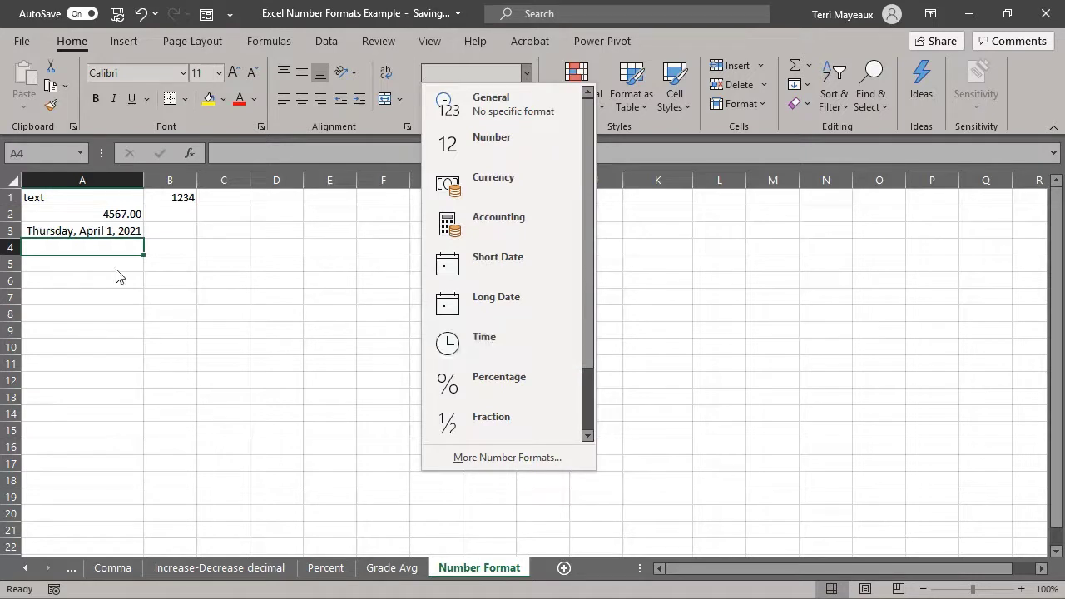
click(96, 249)
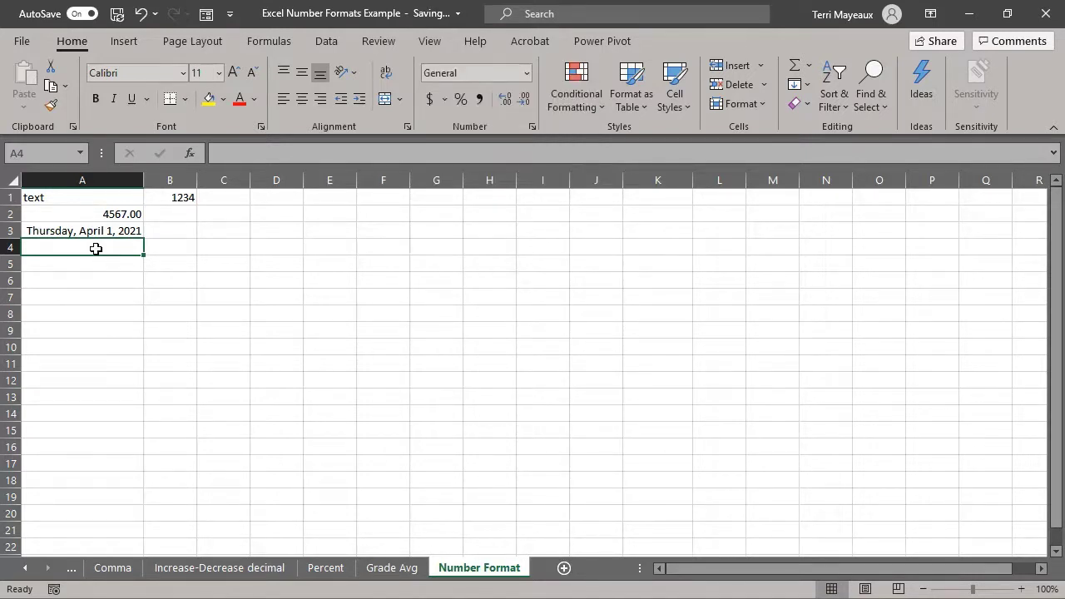
text(1)
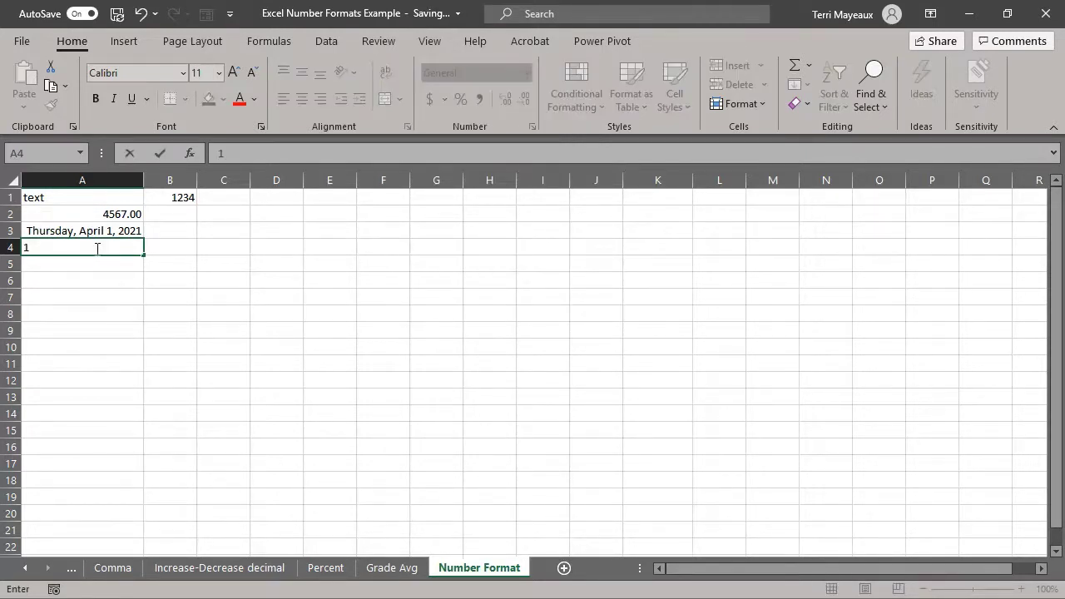
text(:00 p)
key(ctrl+Return)
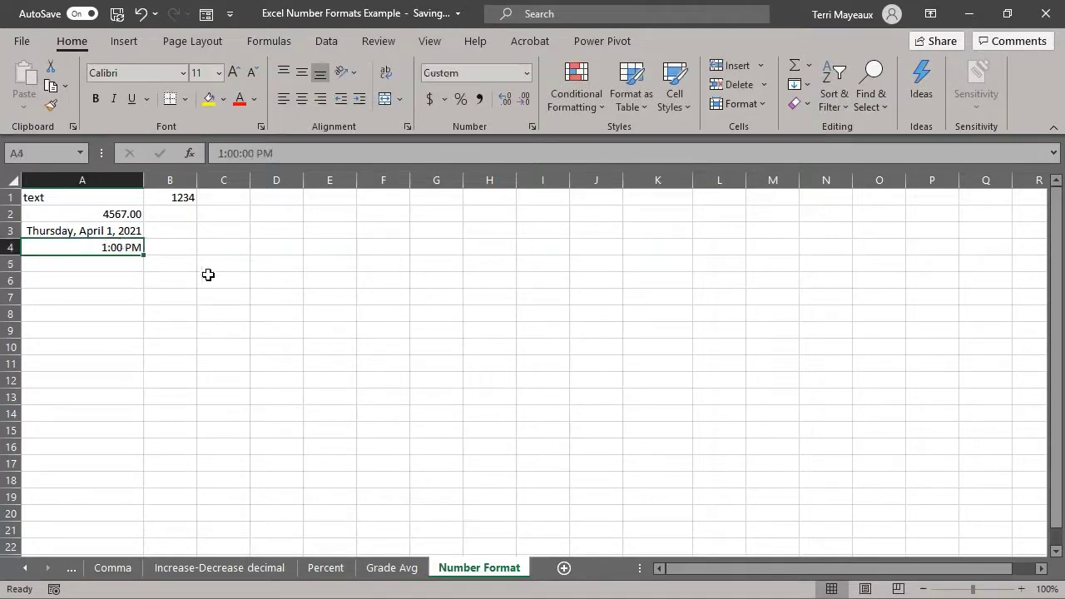
click(525, 73)
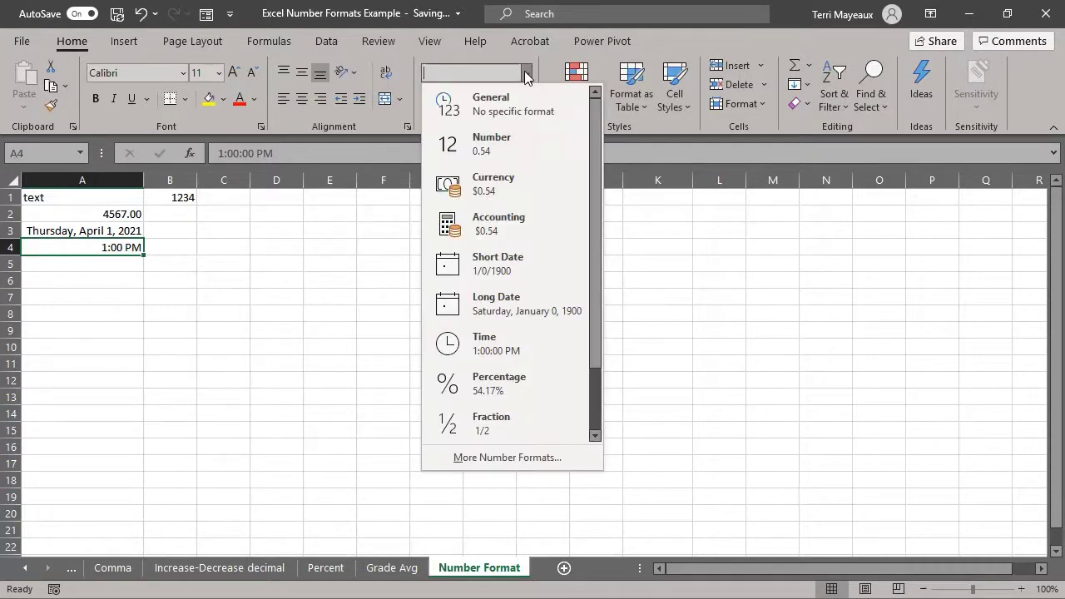
click(491, 347)
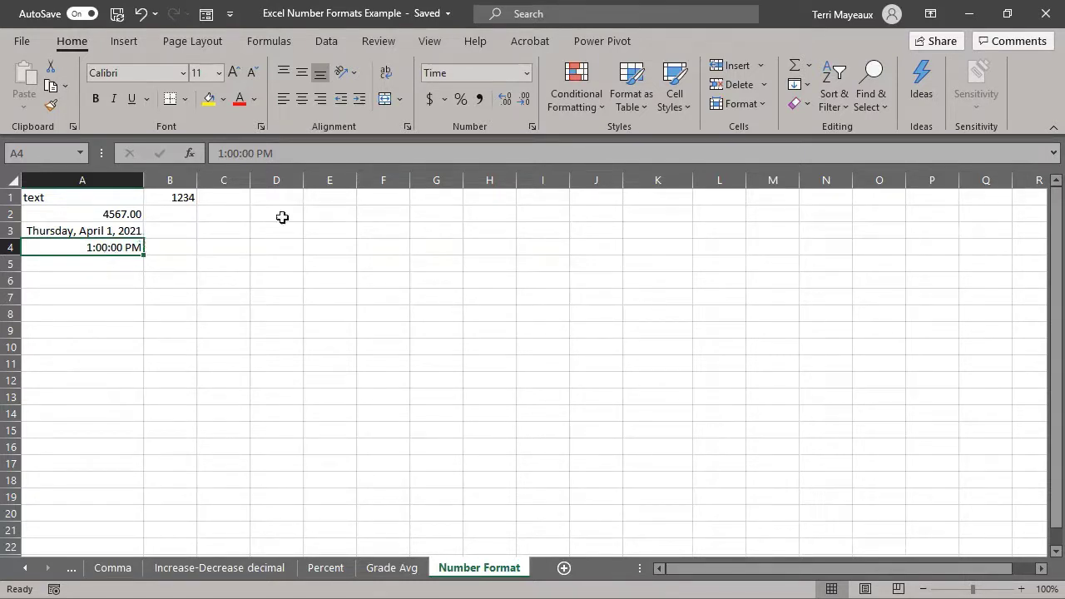
Step: Apply the Fraction format to A5, enter 1/2, and reselect the cell to check its stored value
click(525, 74)
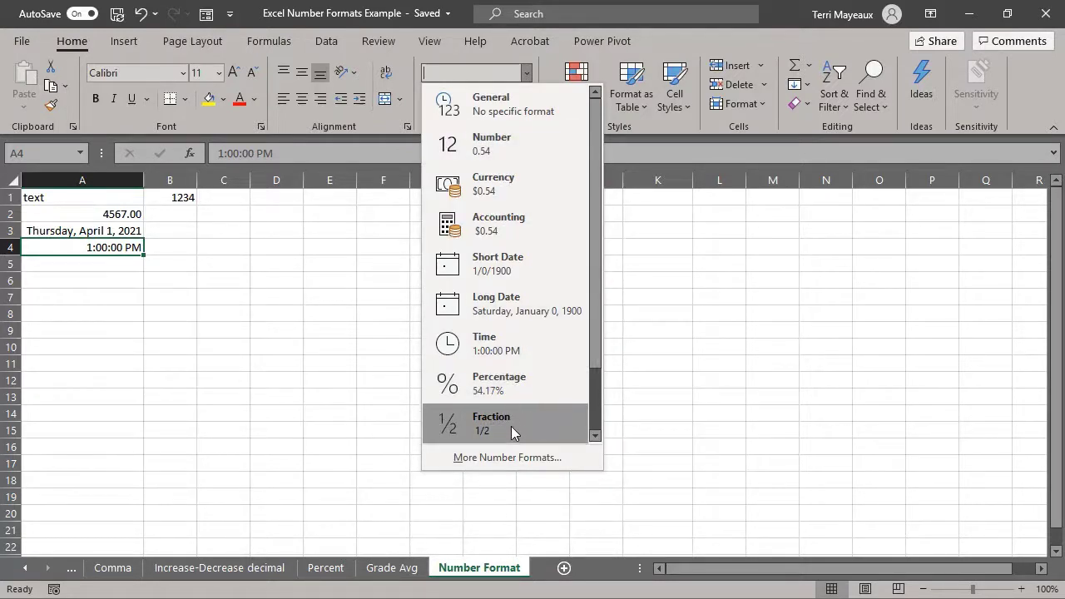
click(109, 264)
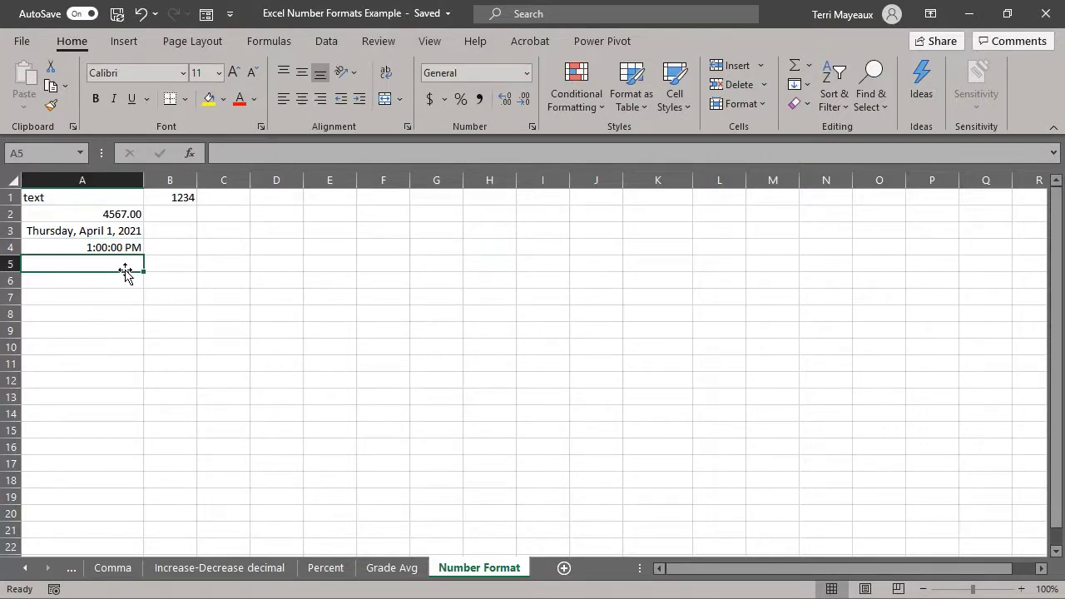
click(526, 73)
click(474, 416)
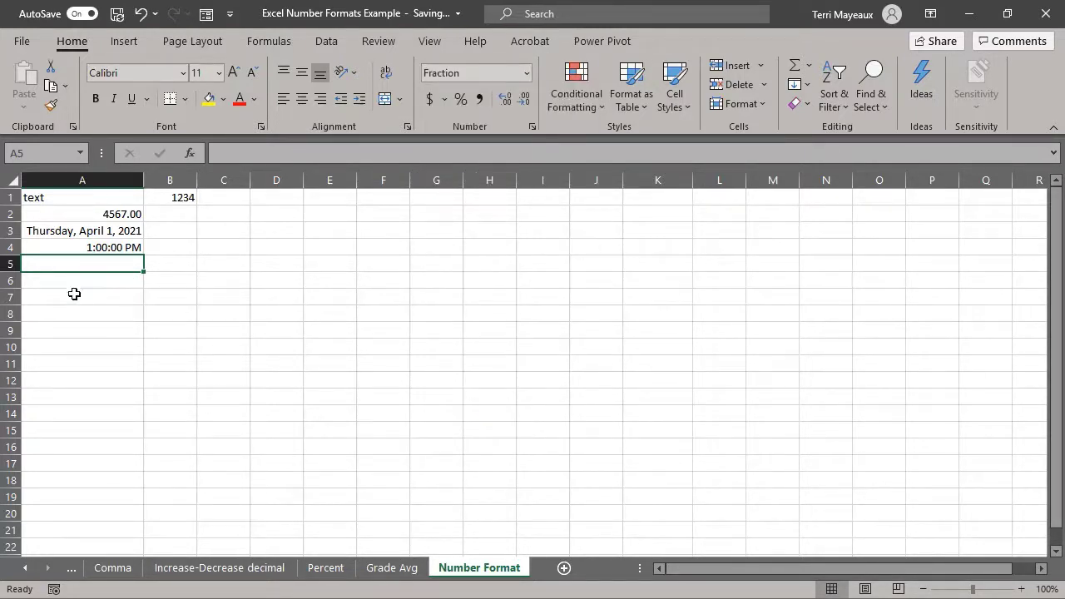
text(1/)
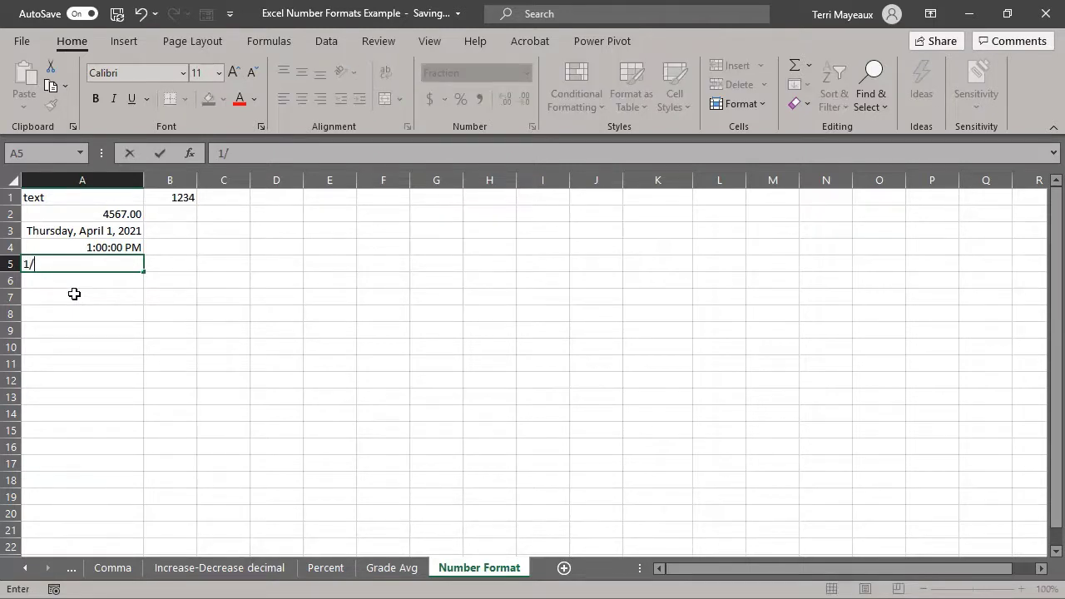
text(2)
key(Return)
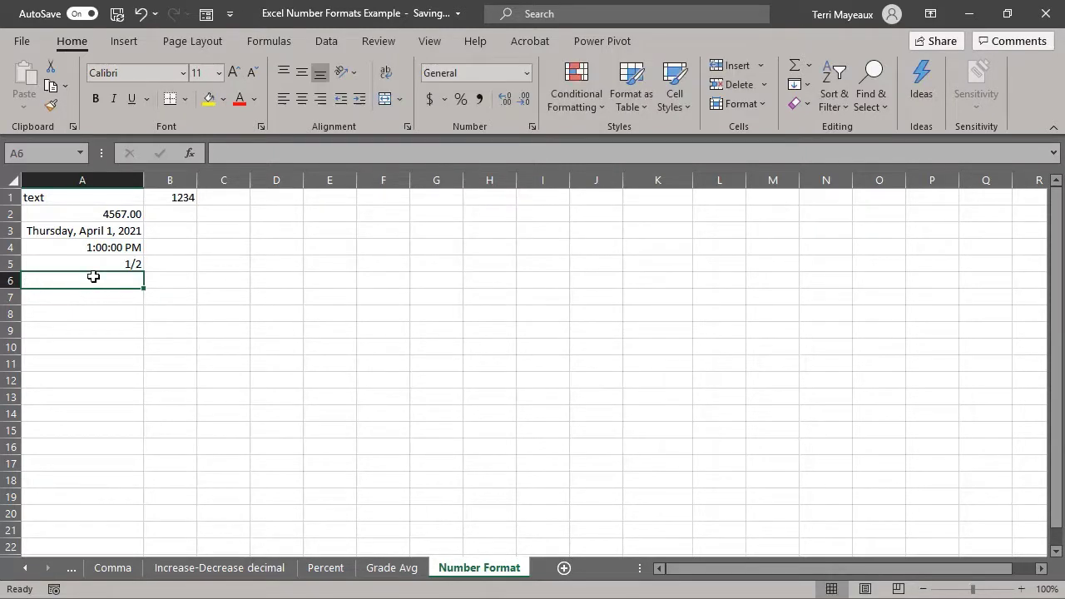
click(97, 263)
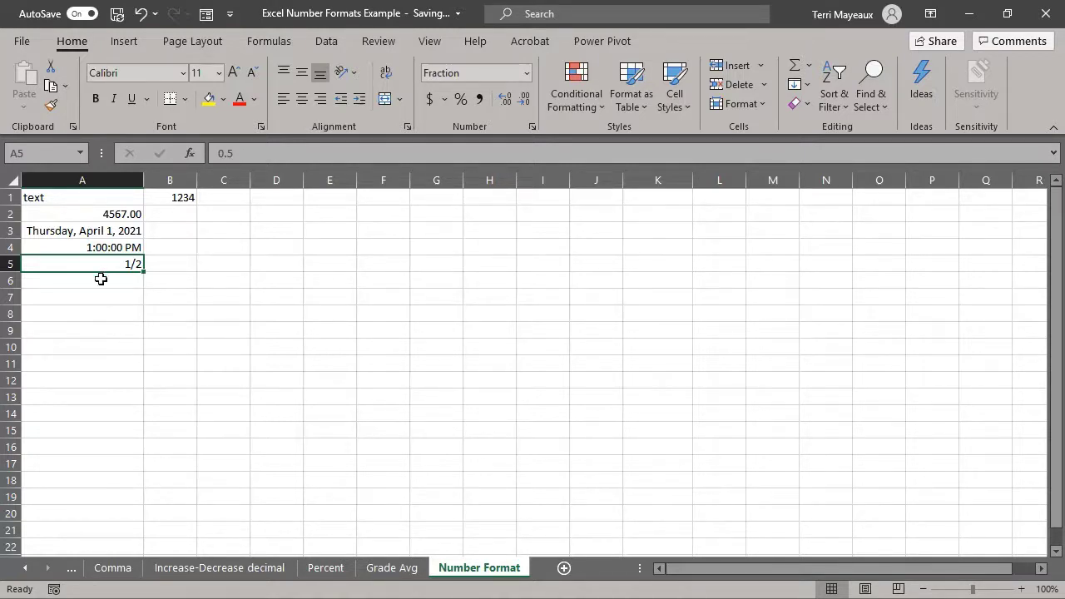
click(100, 278)
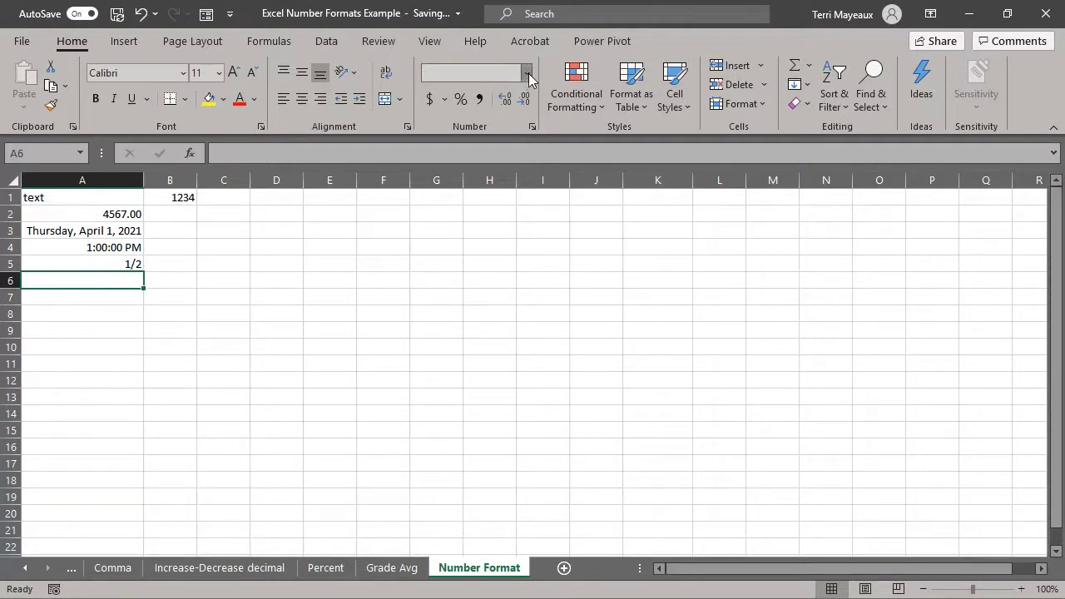
click(527, 74)
drag(587, 163, 579, 254)
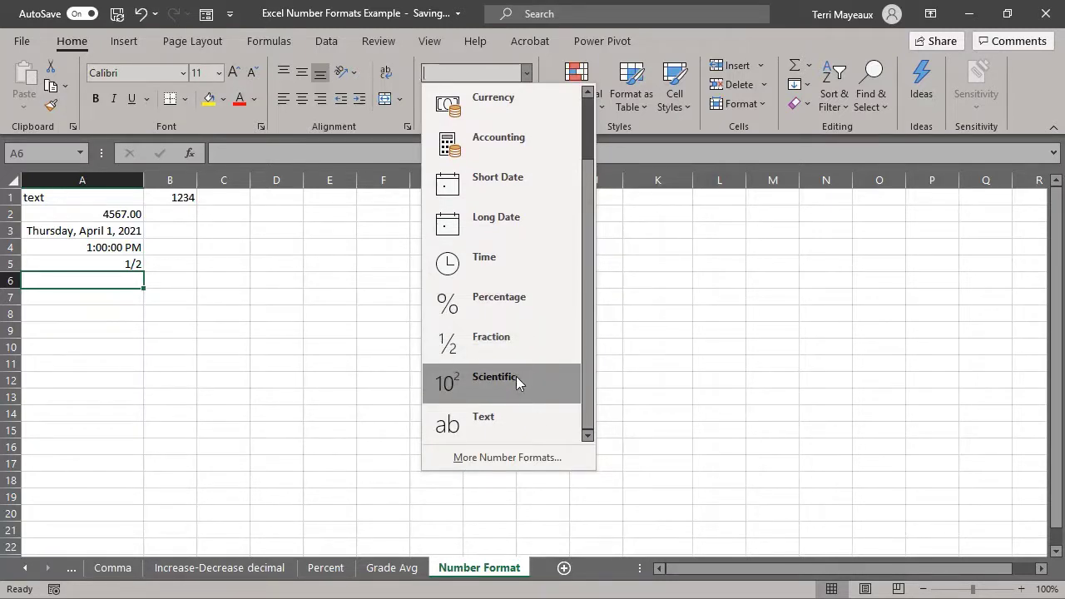
click(96, 277)
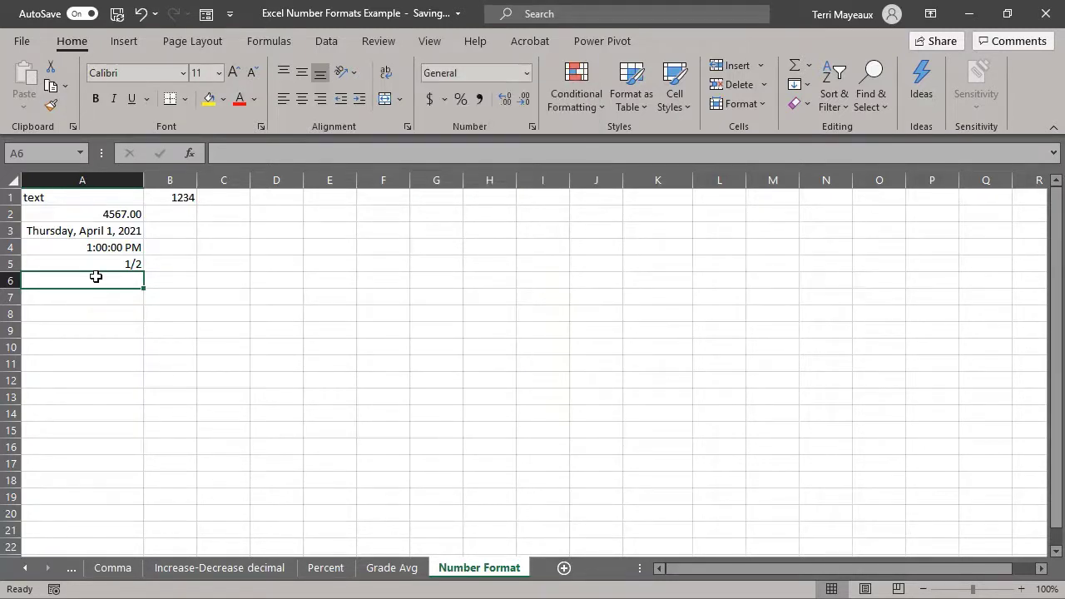
text(1234567890)
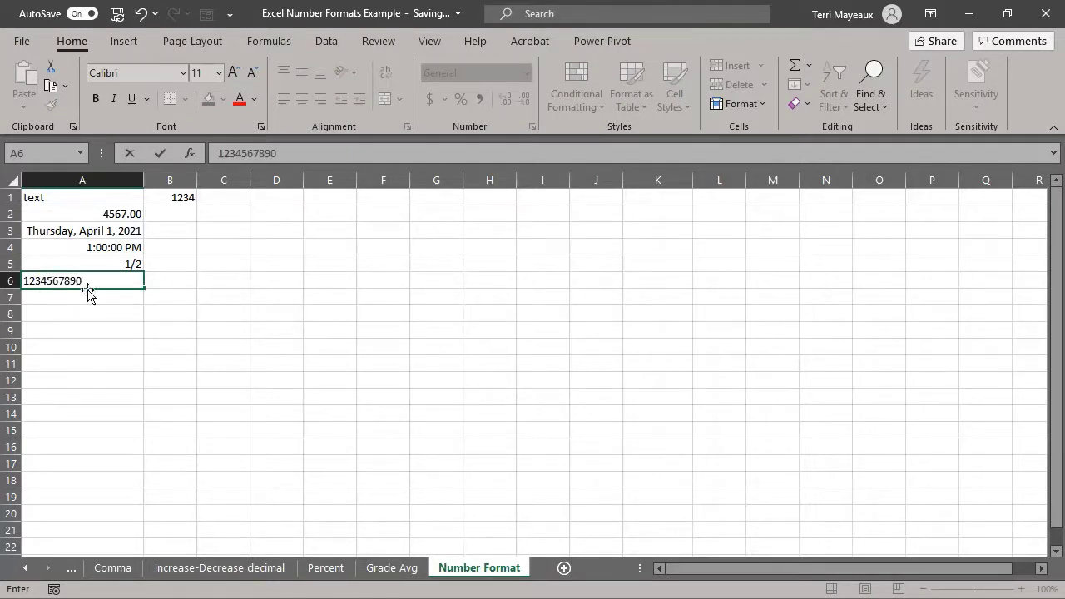
key(Return)
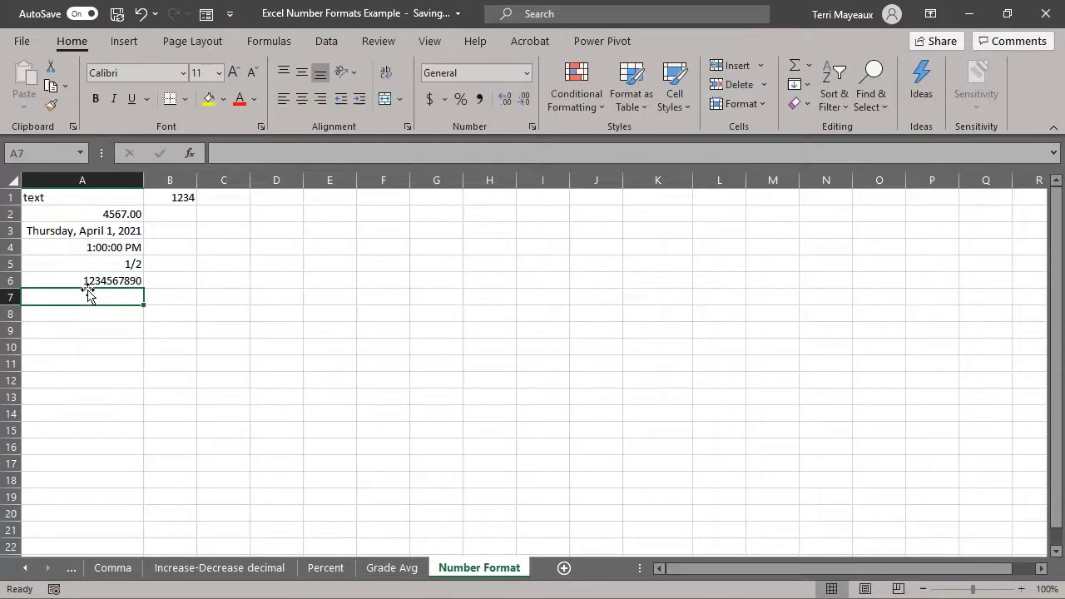
Step: Apply the Scientific format to the number in A6
key(Up)
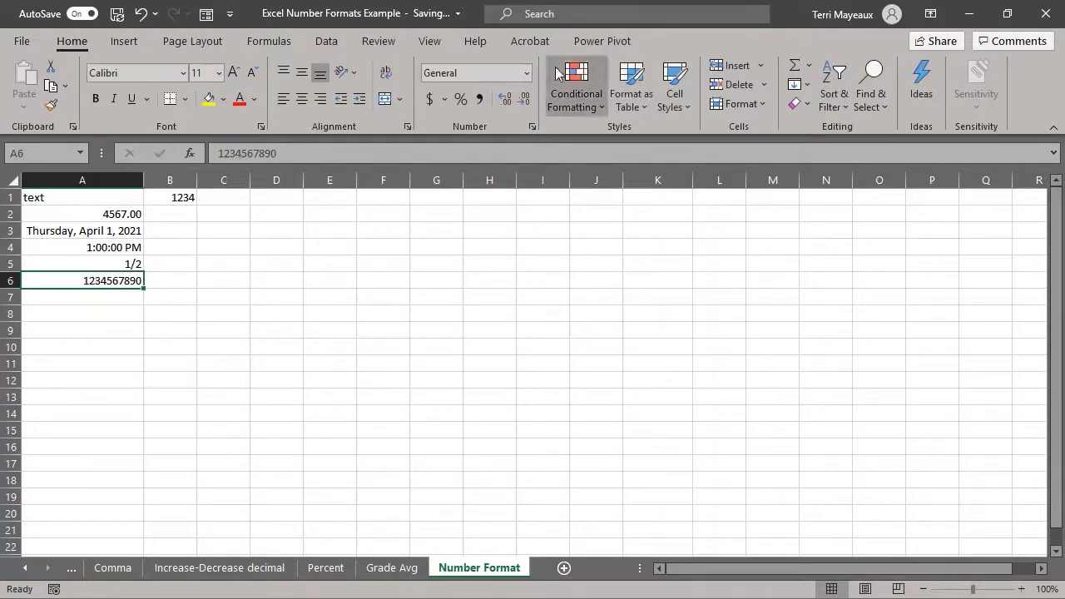
click(525, 74)
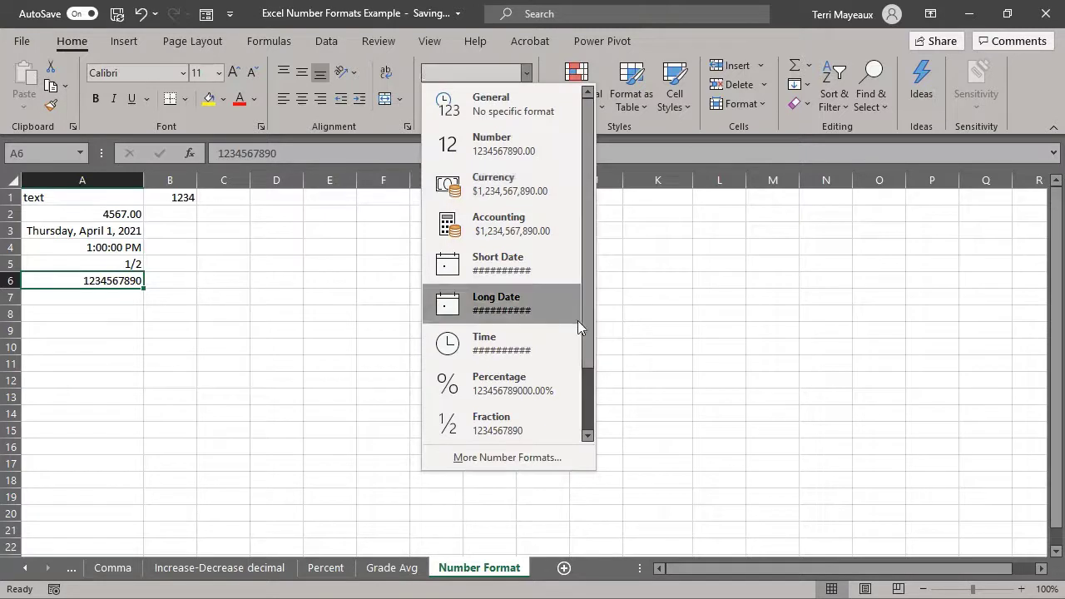
drag(590, 335, 587, 413)
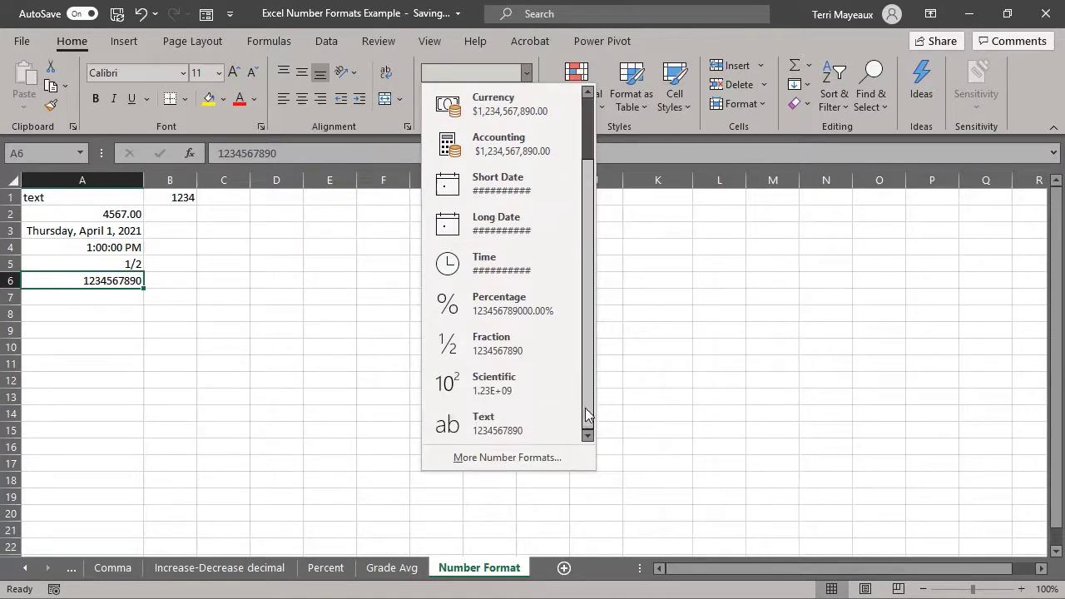
click(505, 394)
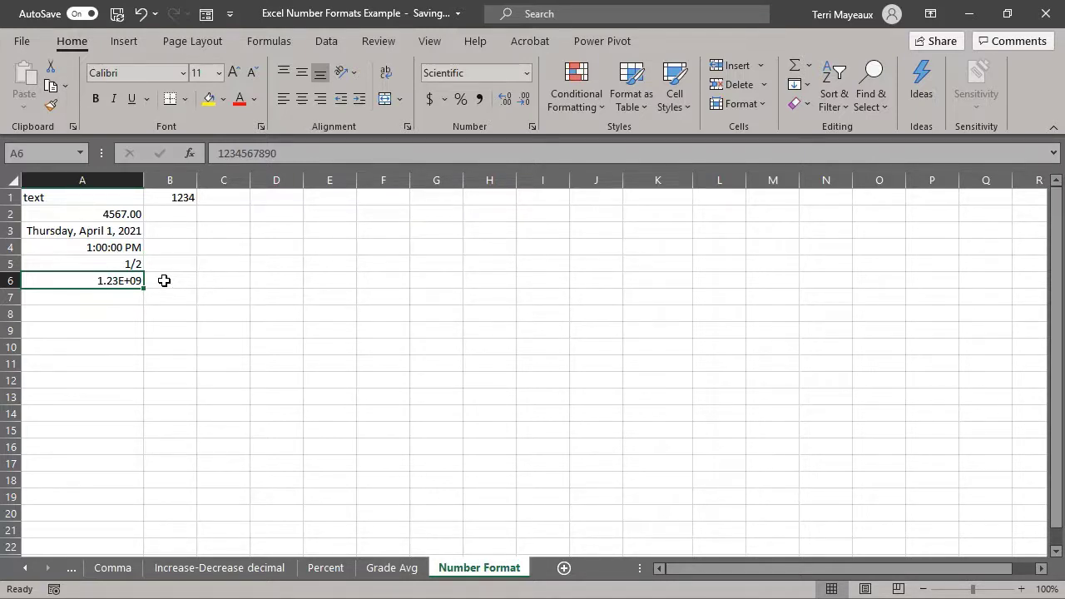
Step: Enter the date 4/1/2021 in A7 after checking the number formats offered for the cell
click(108, 296)
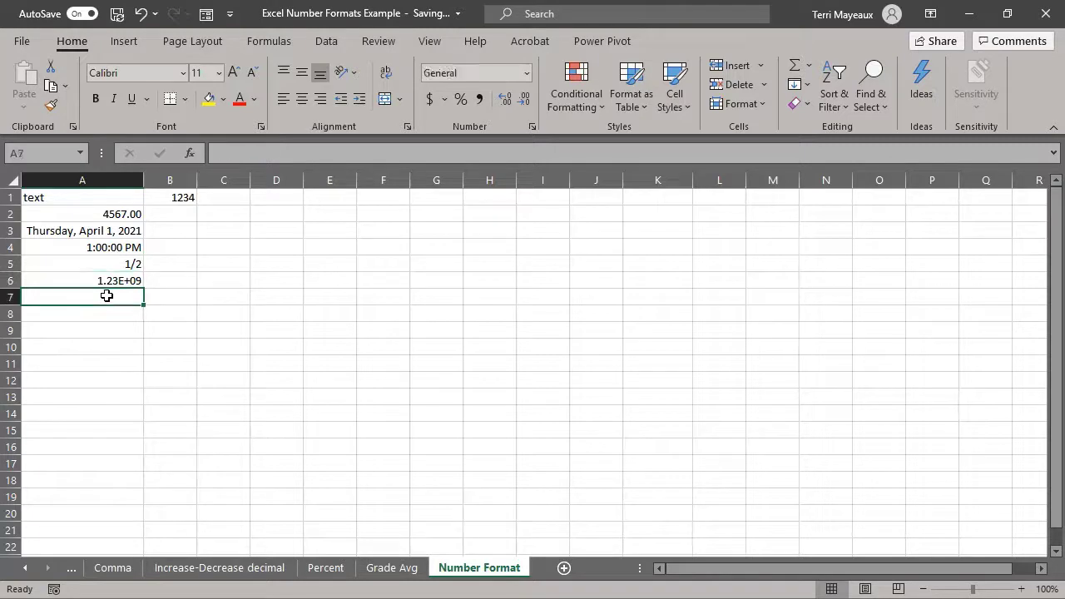
click(527, 75)
scroll(586, 331, down, 2)
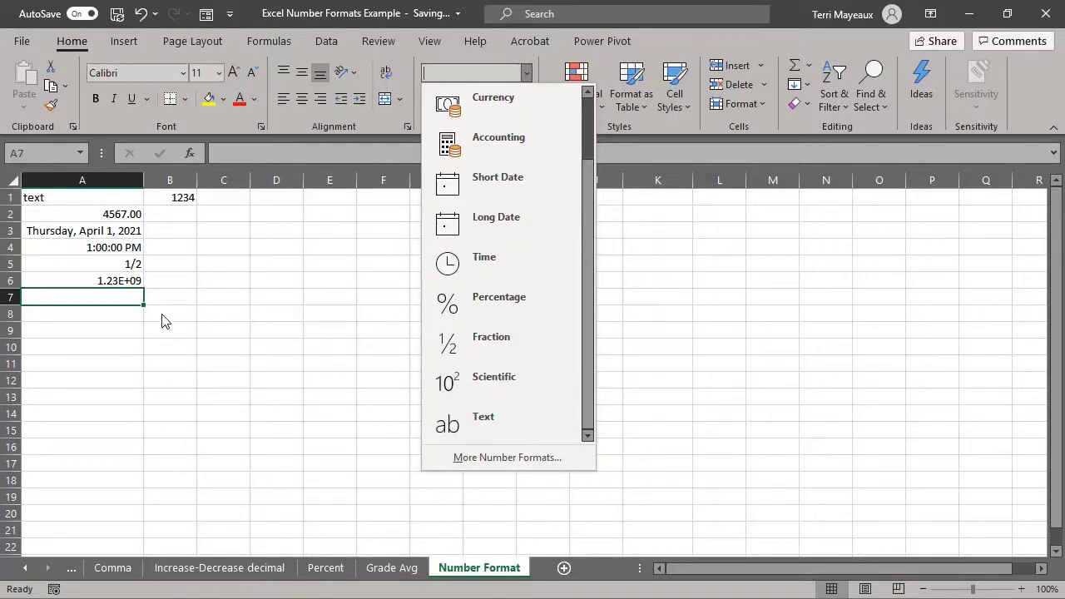
click(108, 296)
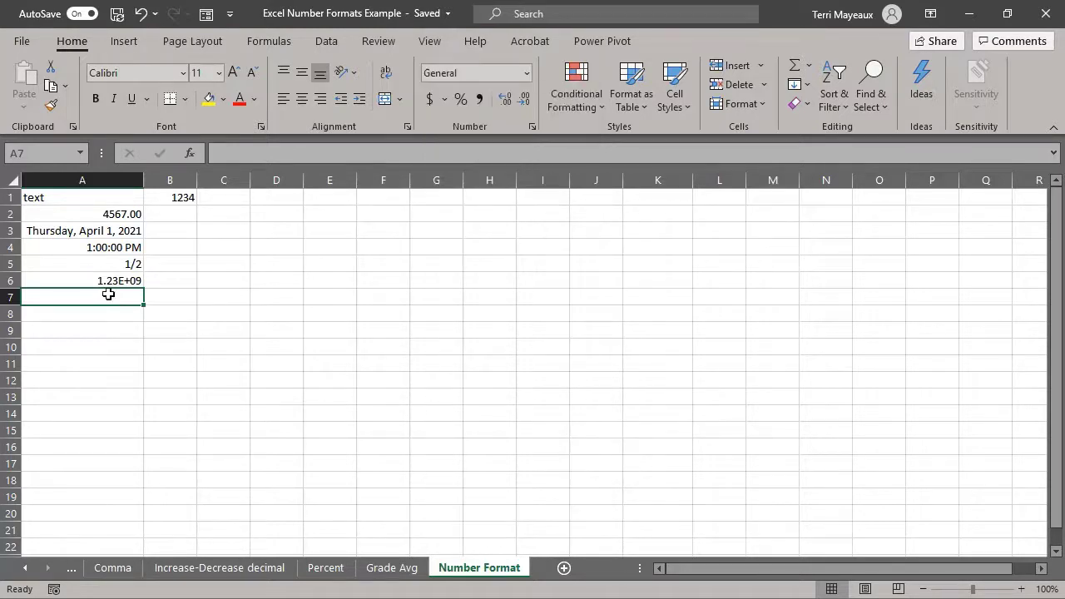
text(4/1/2021)
key(Return)
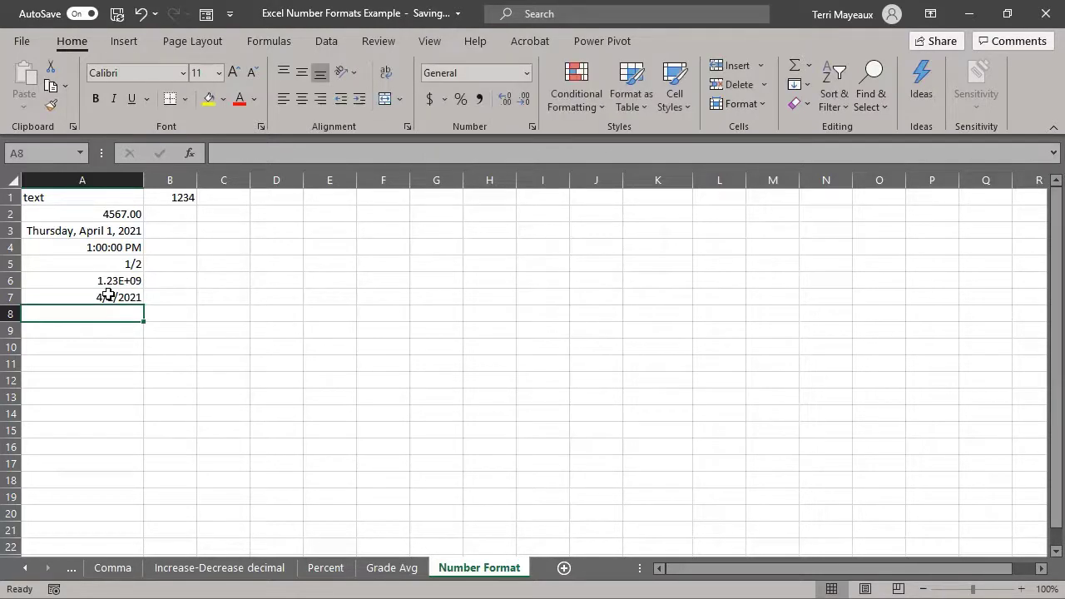
Step: Apply the Text format to the date in A7 and compare its format with the empty cell A8 below
click(82, 297)
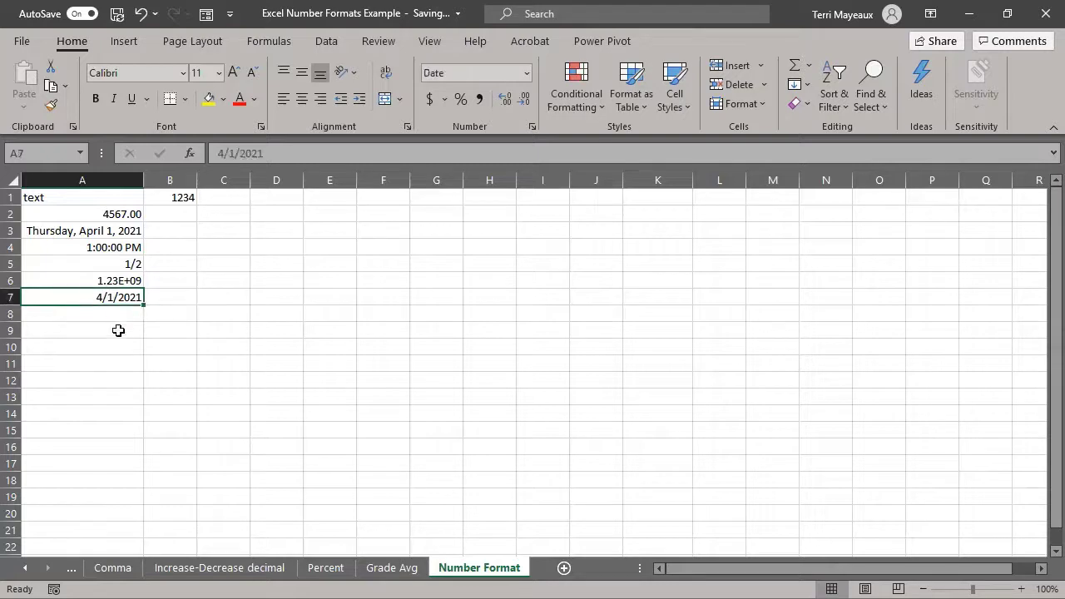
click(527, 73)
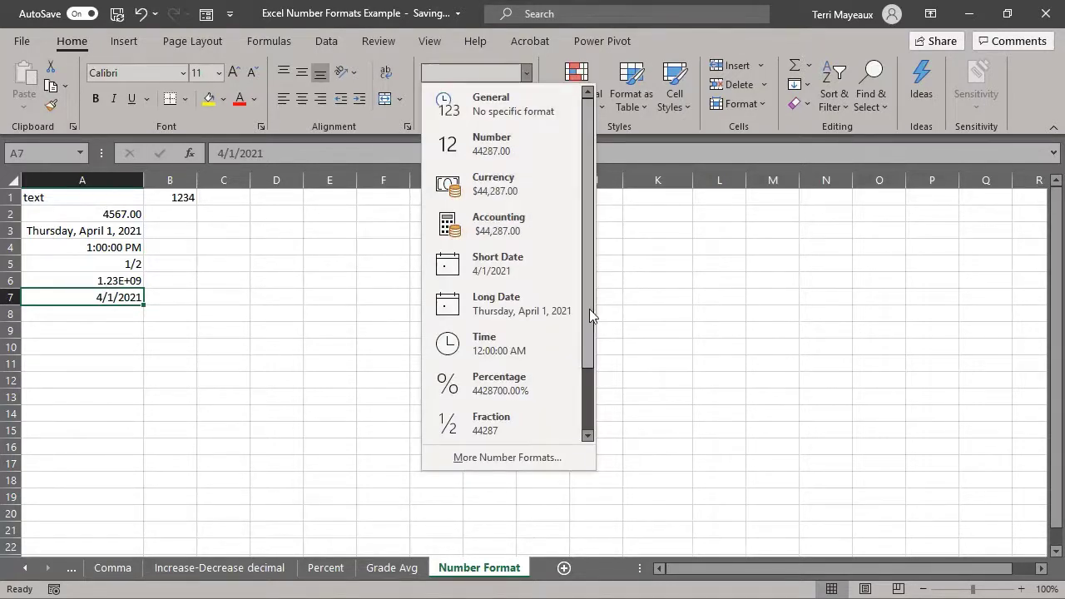
scroll(585, 325, down, 2)
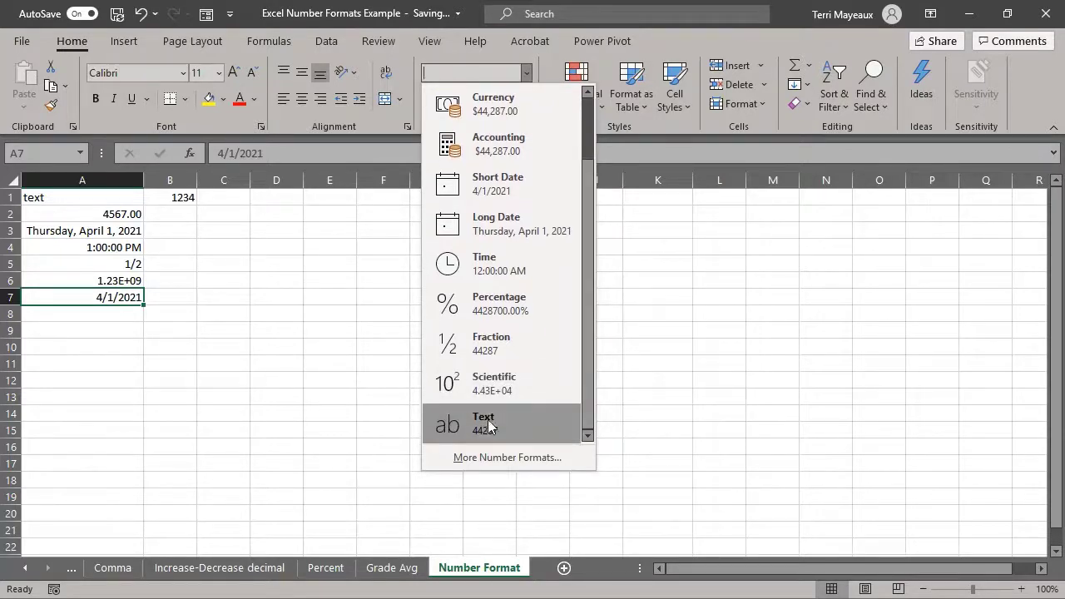
click(489, 426)
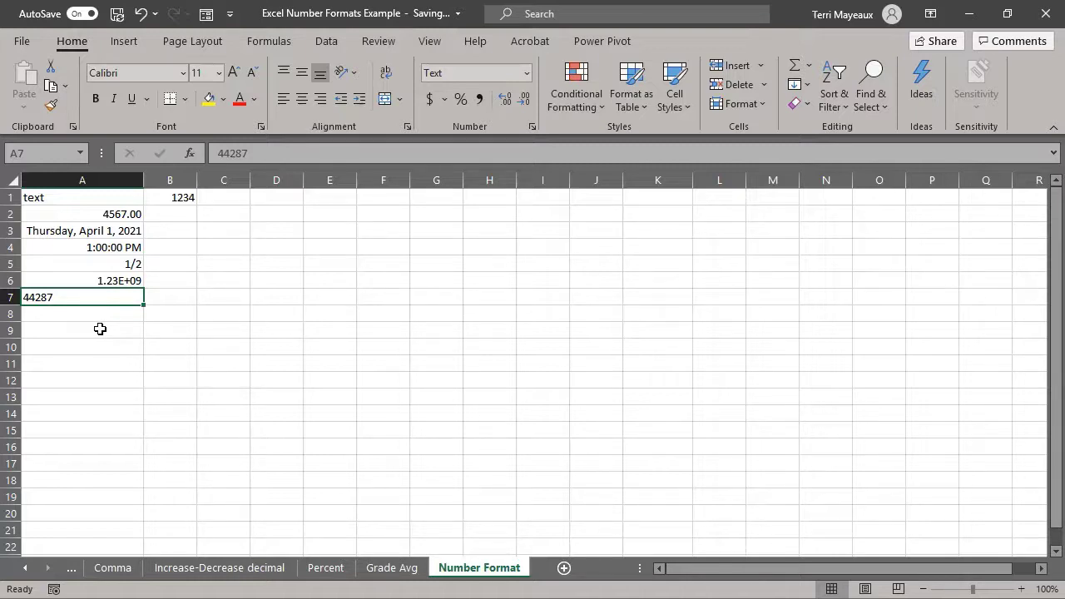
key(Down)
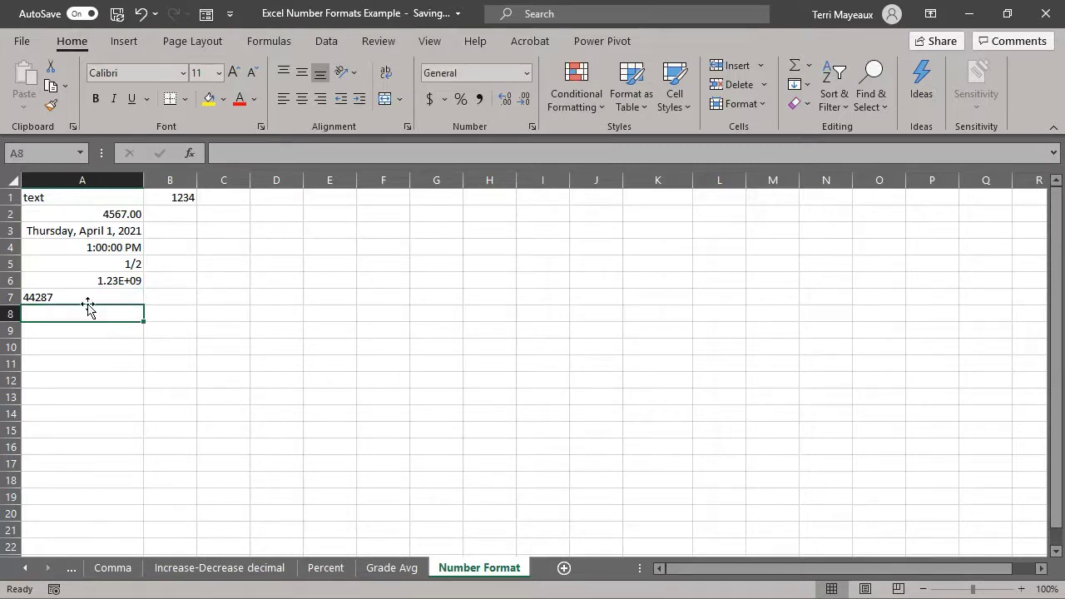
click(84, 298)
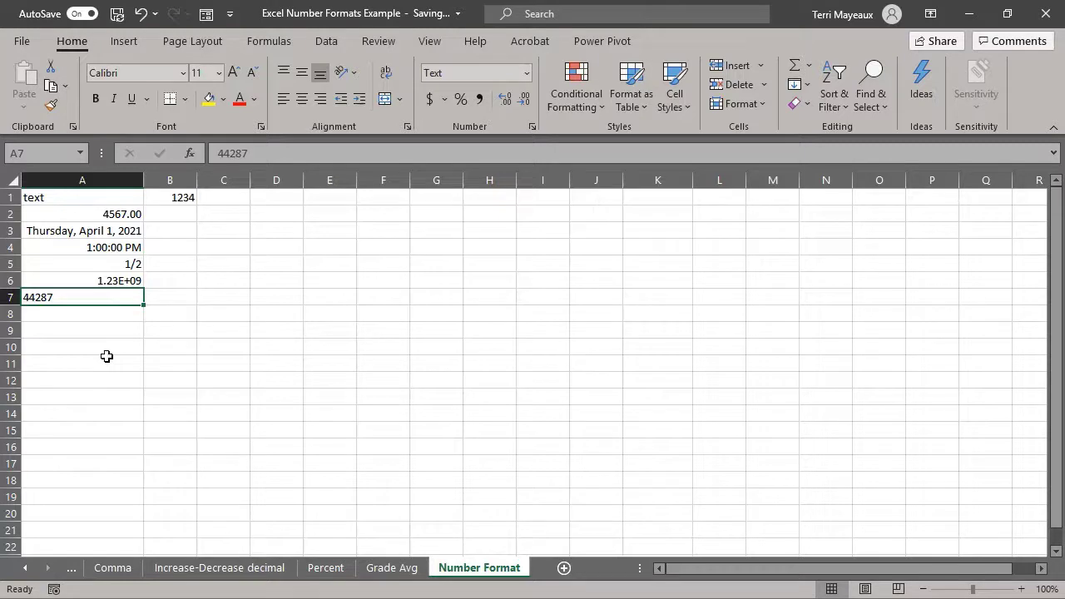
click(93, 316)
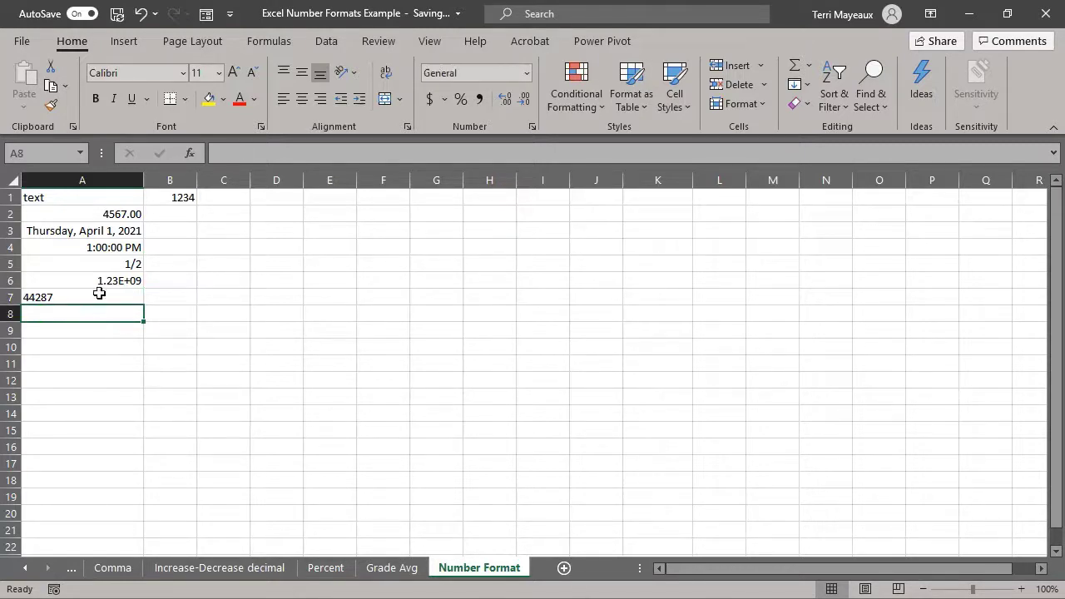
click(99, 294)
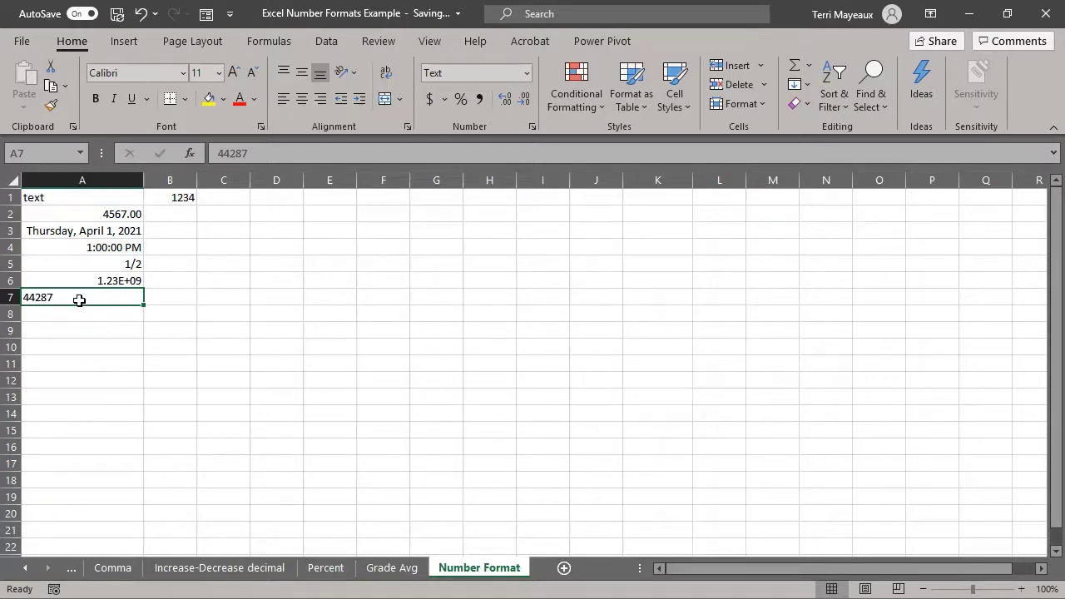
Step: Format A8 as Text, enter 0500, and reselect the cell to check its stored value
click(76, 314)
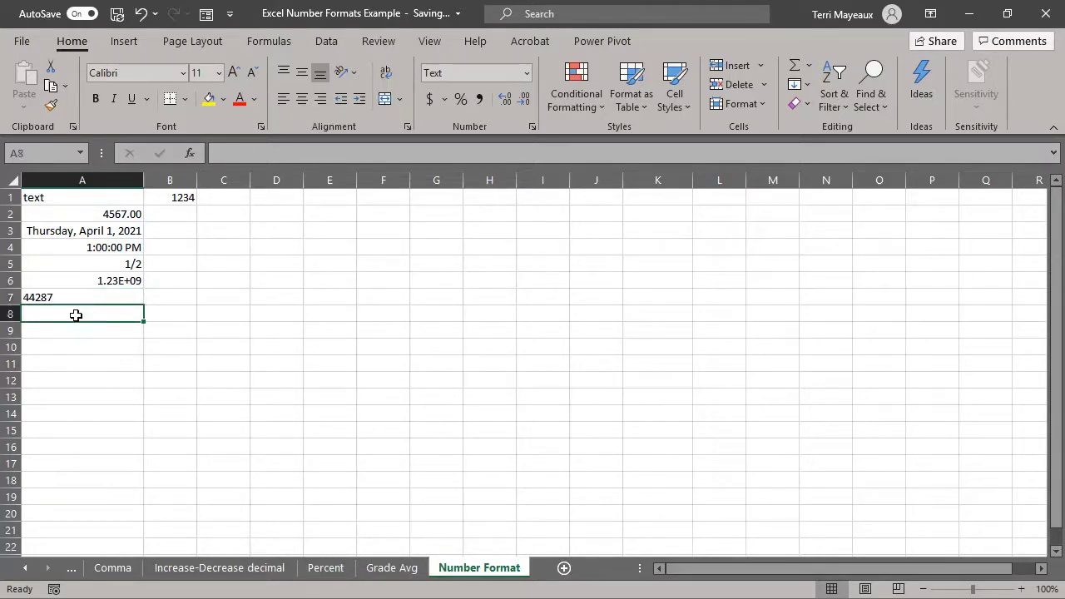
click(527, 73)
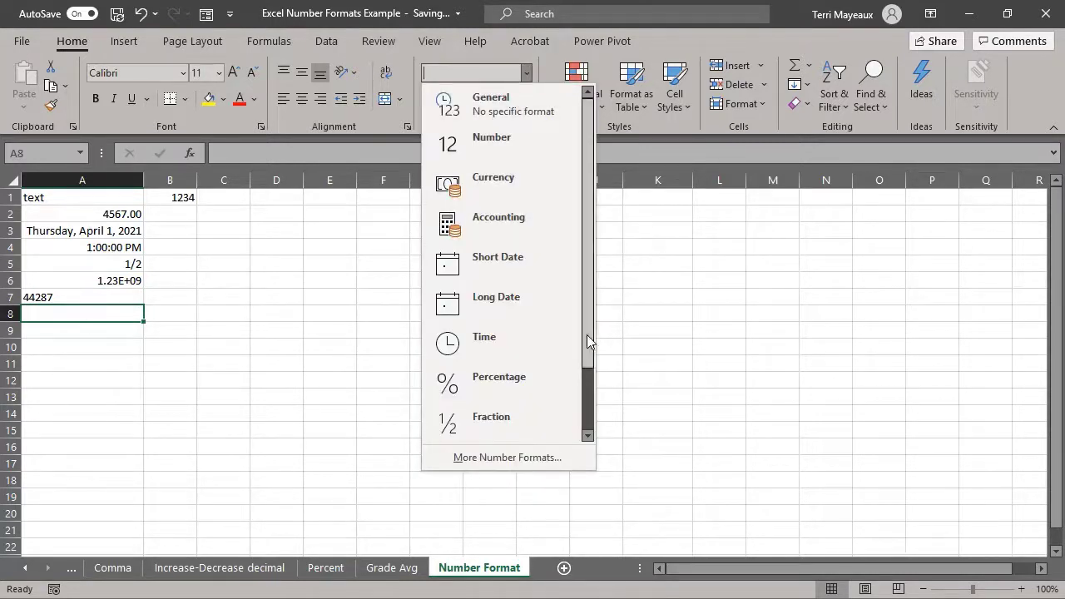
drag(587, 334, 589, 400)
click(504, 414)
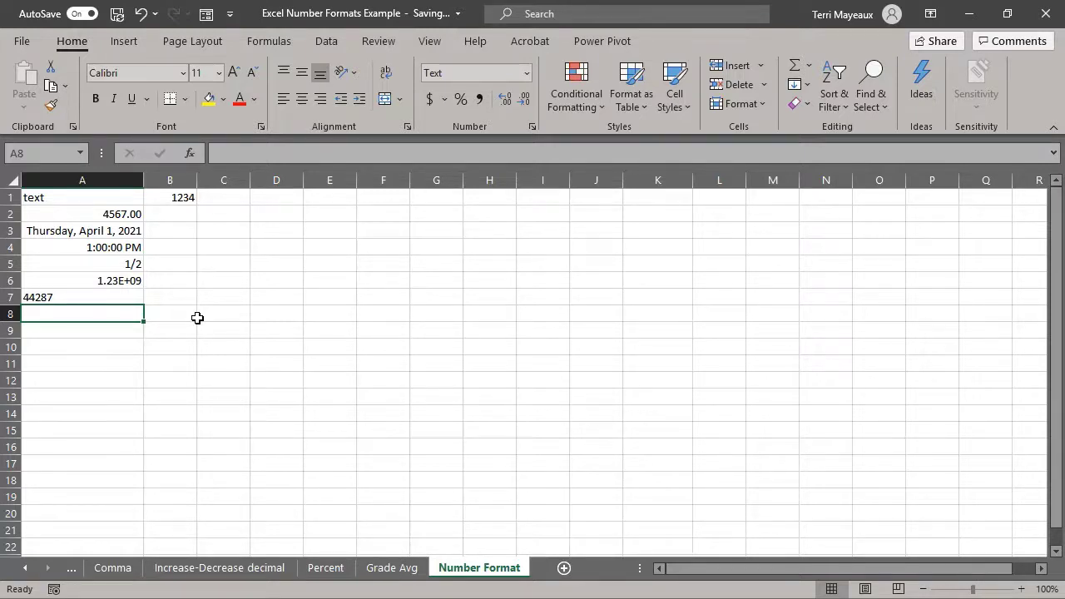
text(0500)
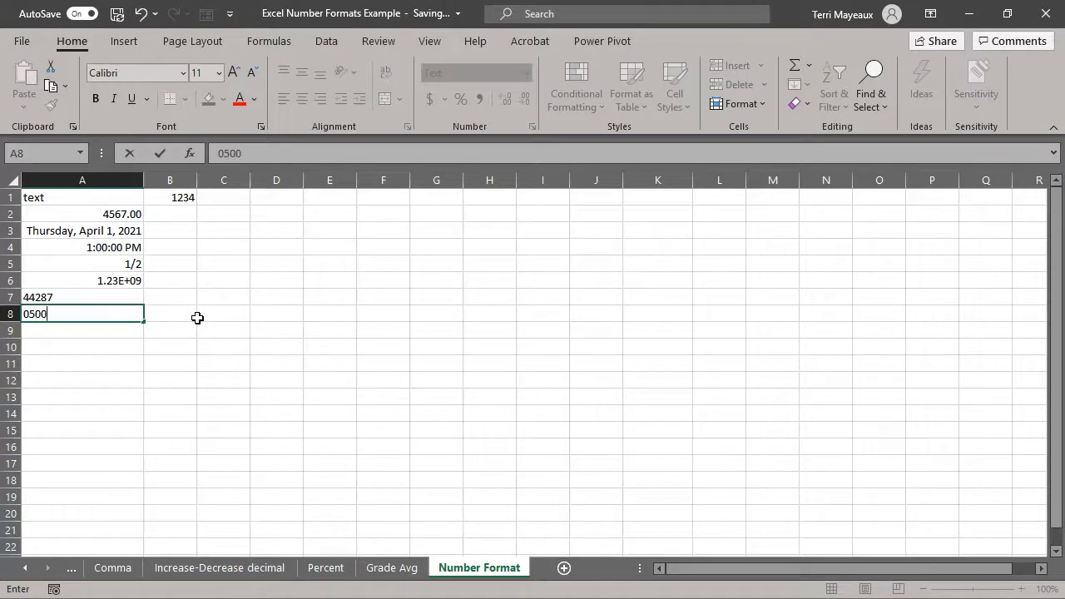
key(Return)
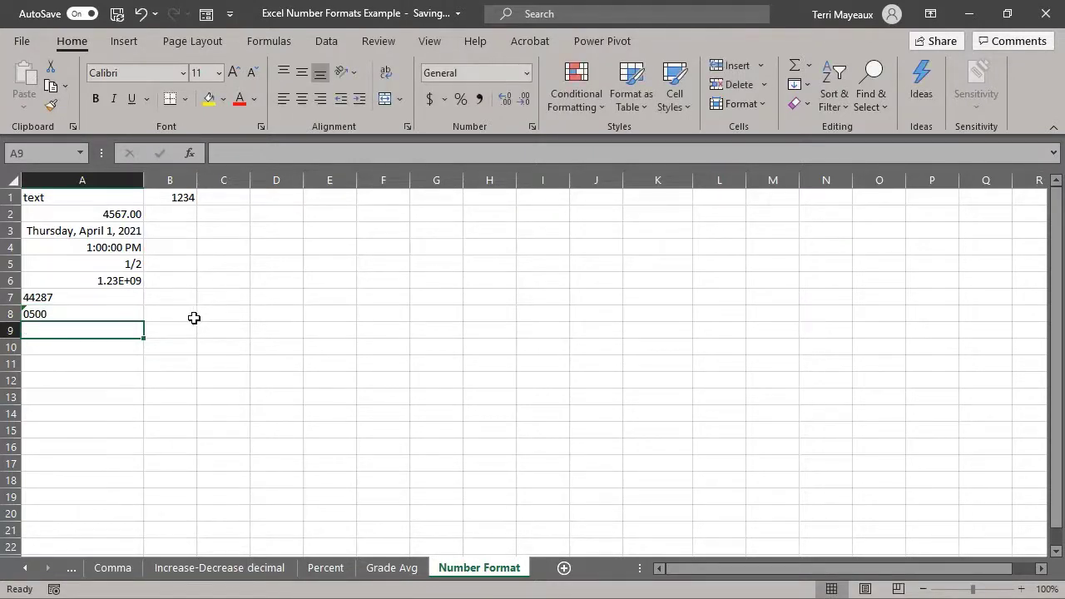
click(97, 310)
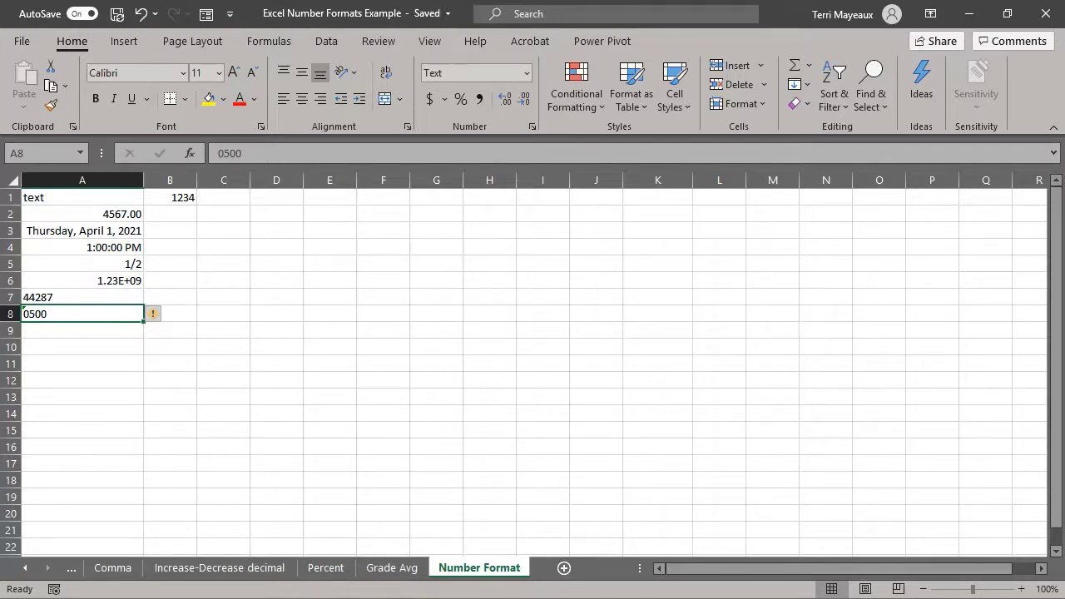
Step: Open the full Format Cells number settings for the empty cell A9
click(78, 335)
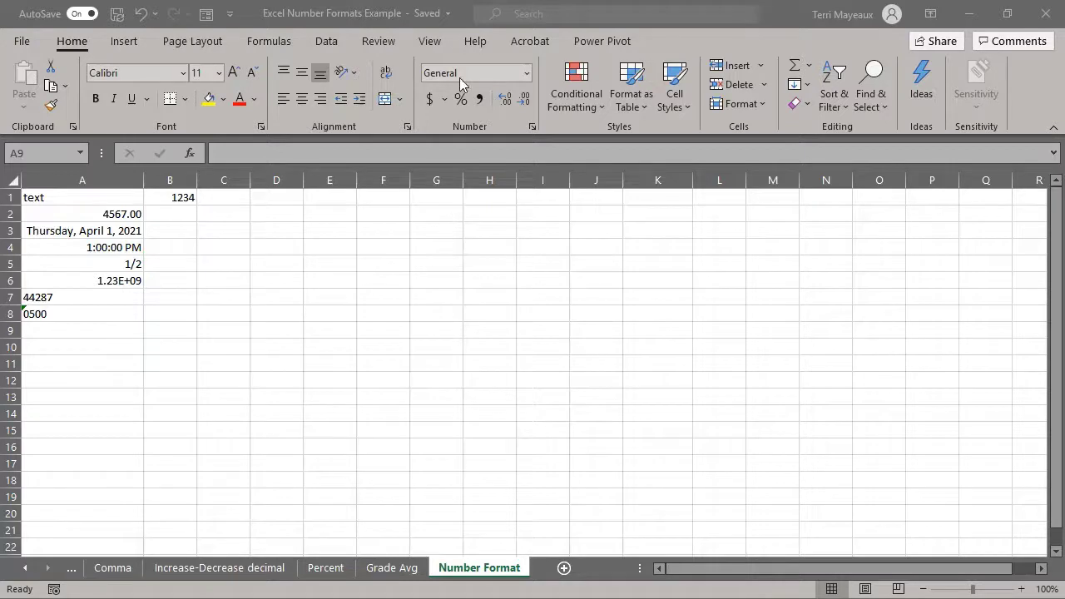
click(525, 77)
click(525, 77)
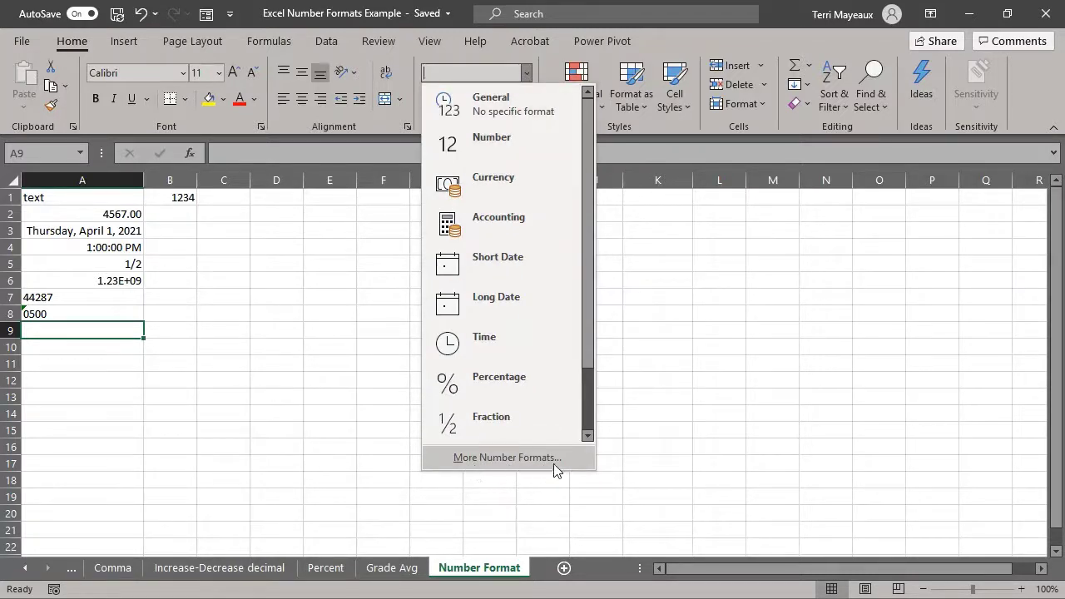
key(Escape)
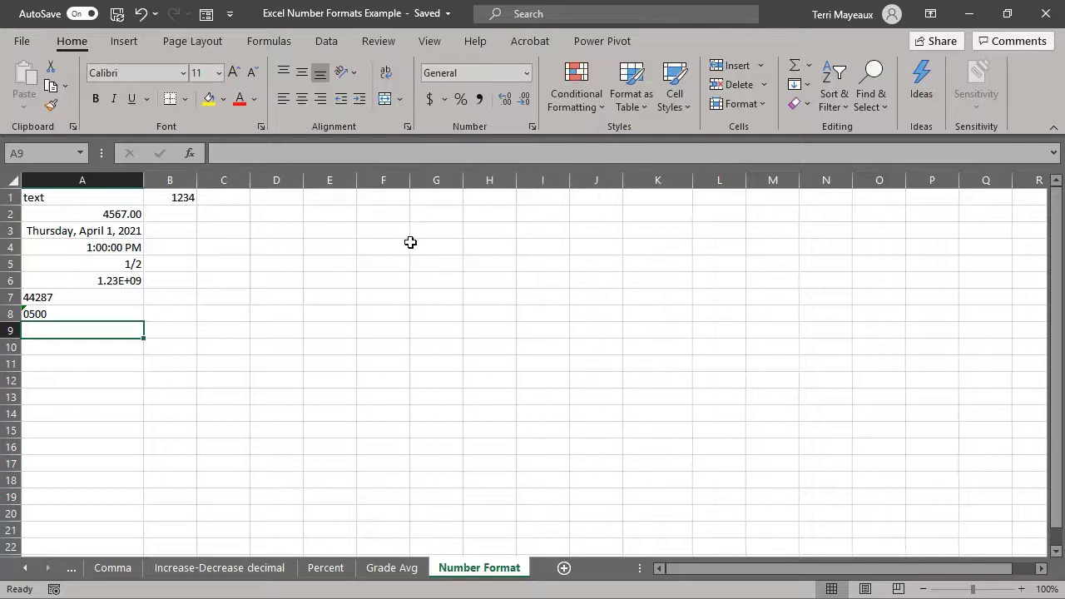
click(532, 125)
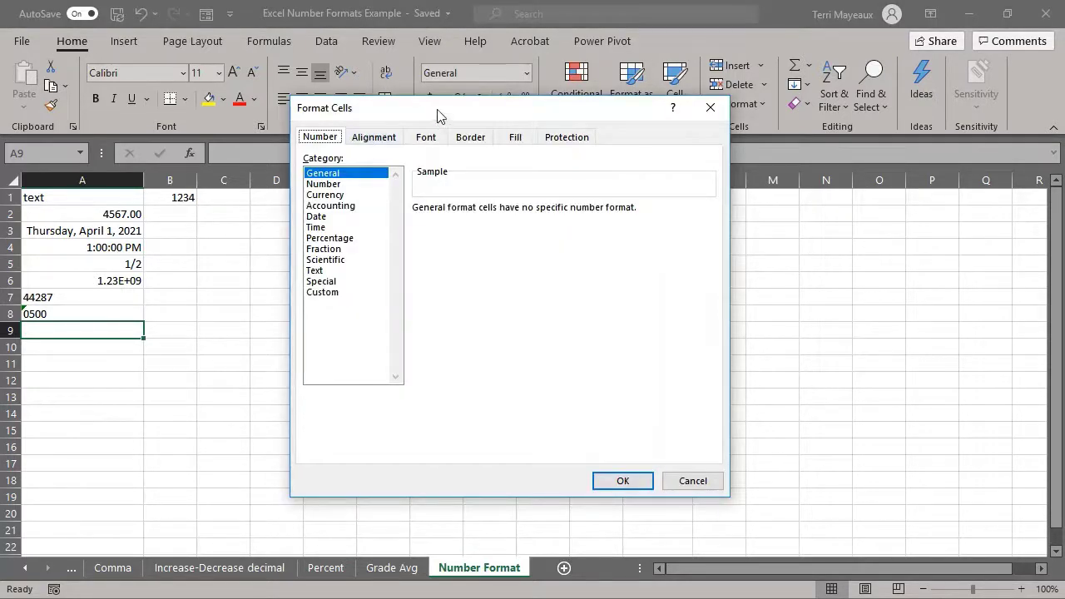
drag(439, 114, 415, 98)
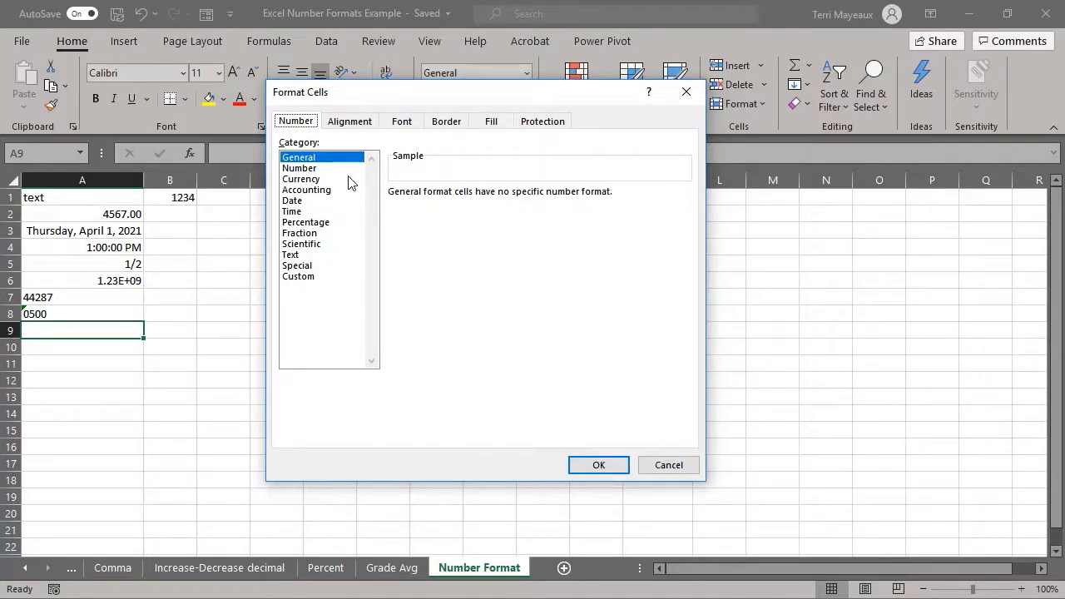
Step: Review the options of the Number, Currency and Accounting categories and look through the available Date types
click(299, 169)
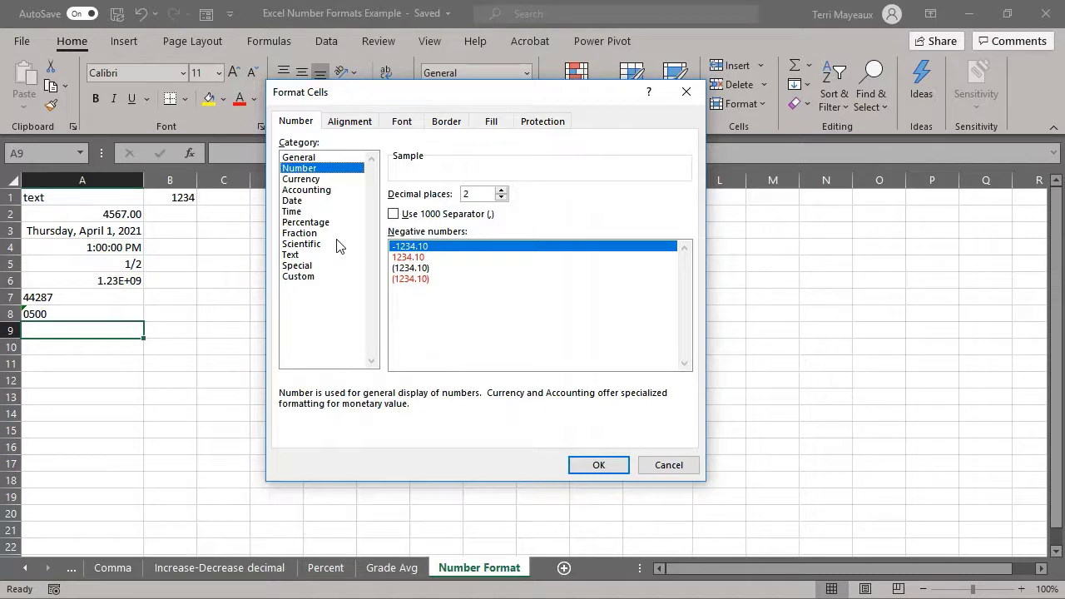
click(314, 181)
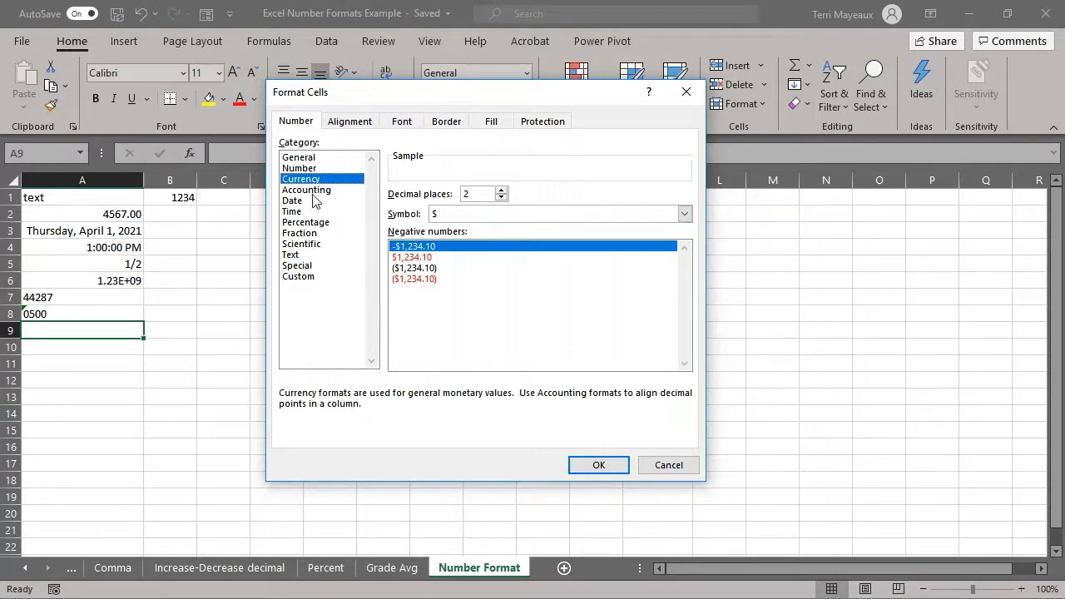
click(311, 190)
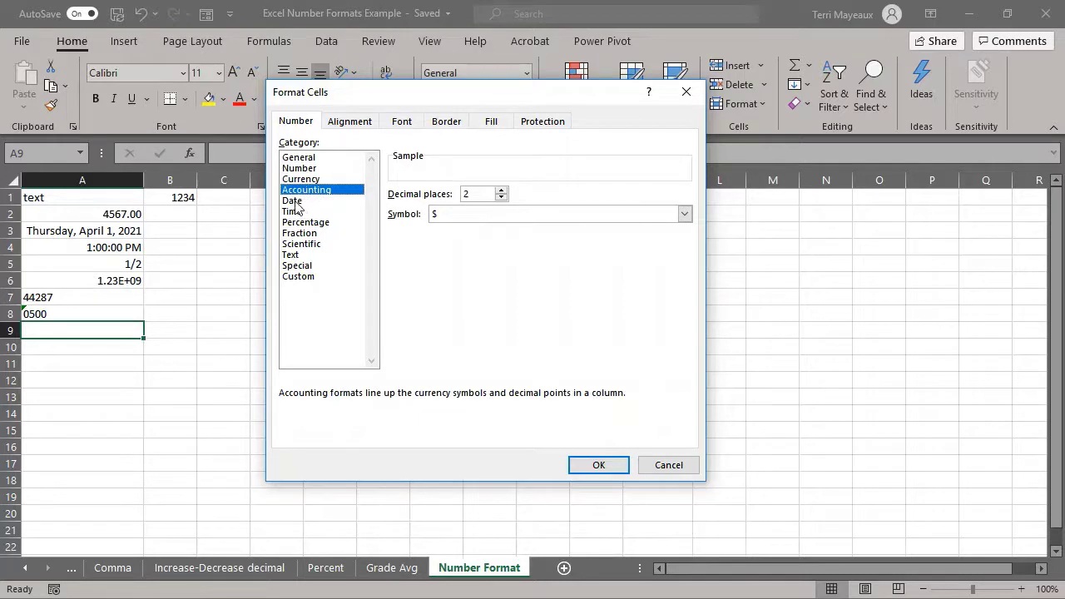
click(296, 202)
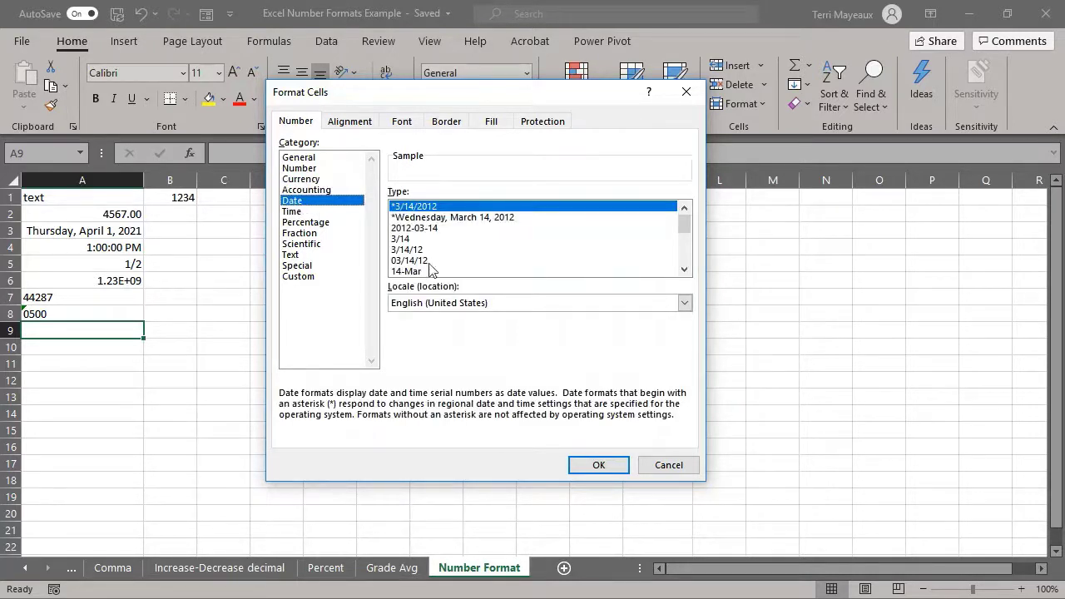
click(683, 270)
click(684, 270)
click(684, 270)
click(684, 271)
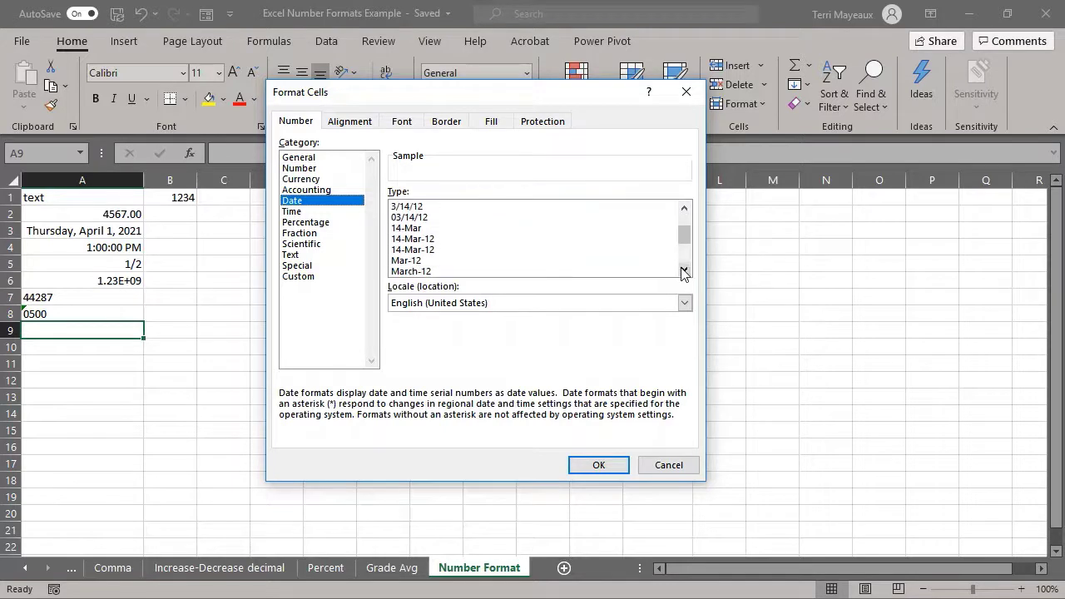
drag(685, 239, 682, 218)
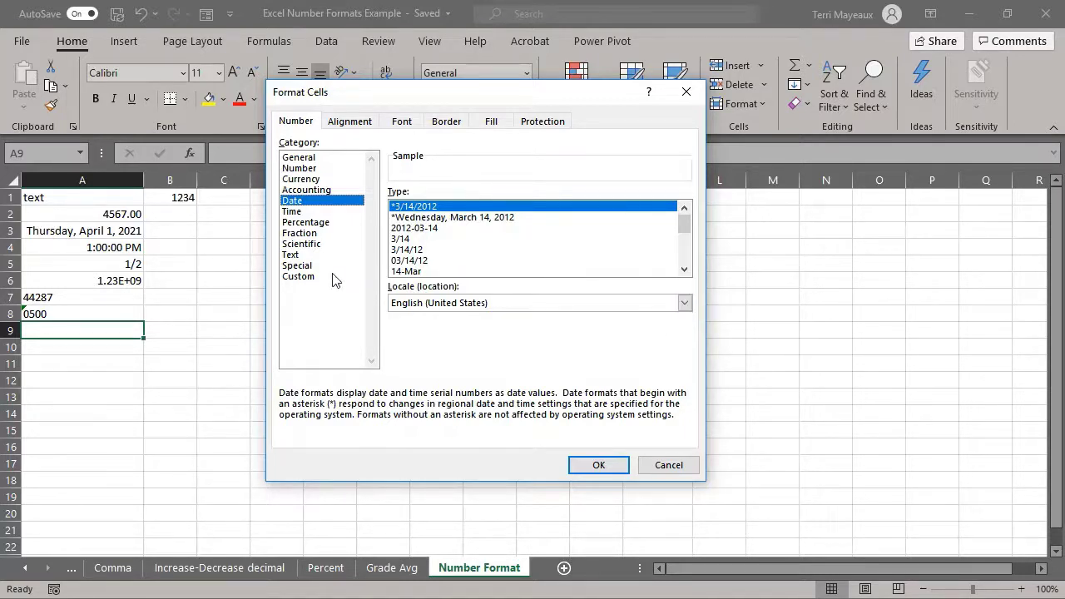
Step: Review the options of the Time, Percentage, Fraction, Scientific and Text categories
click(302, 213)
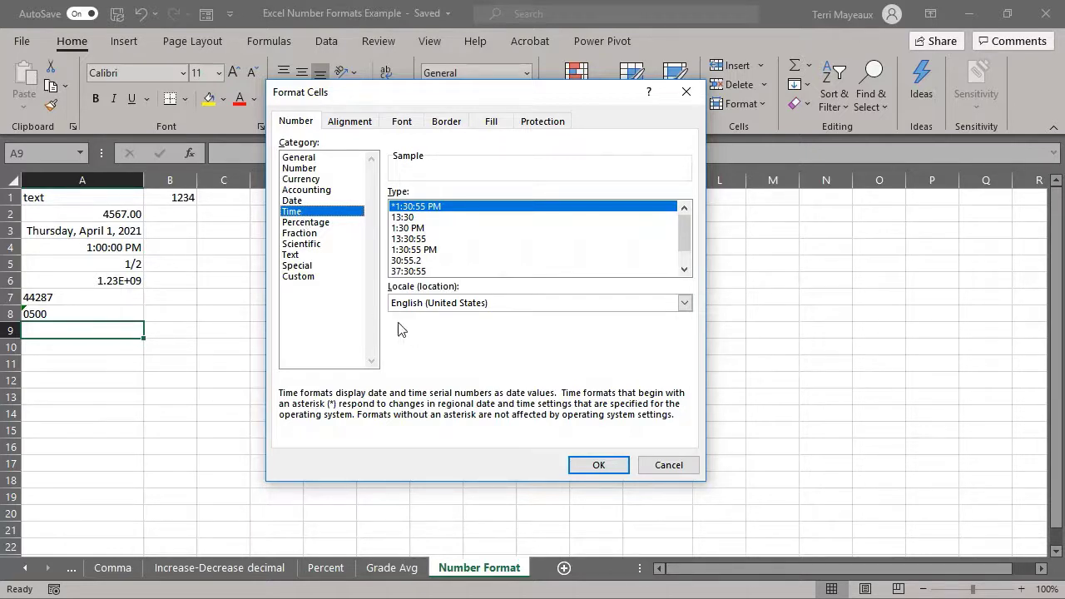
click(319, 223)
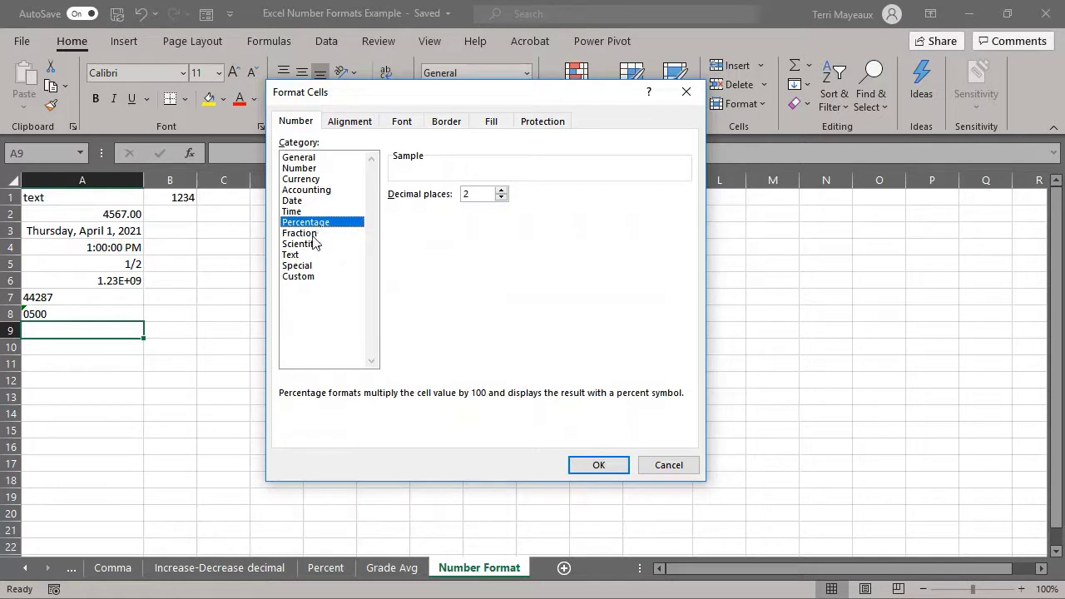
click(310, 235)
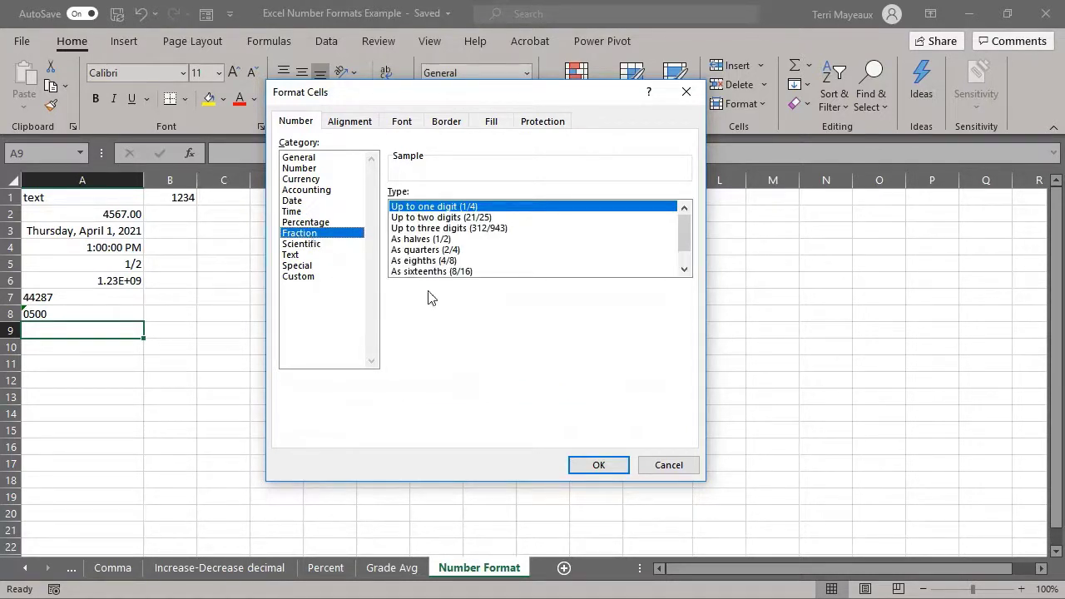
click(302, 247)
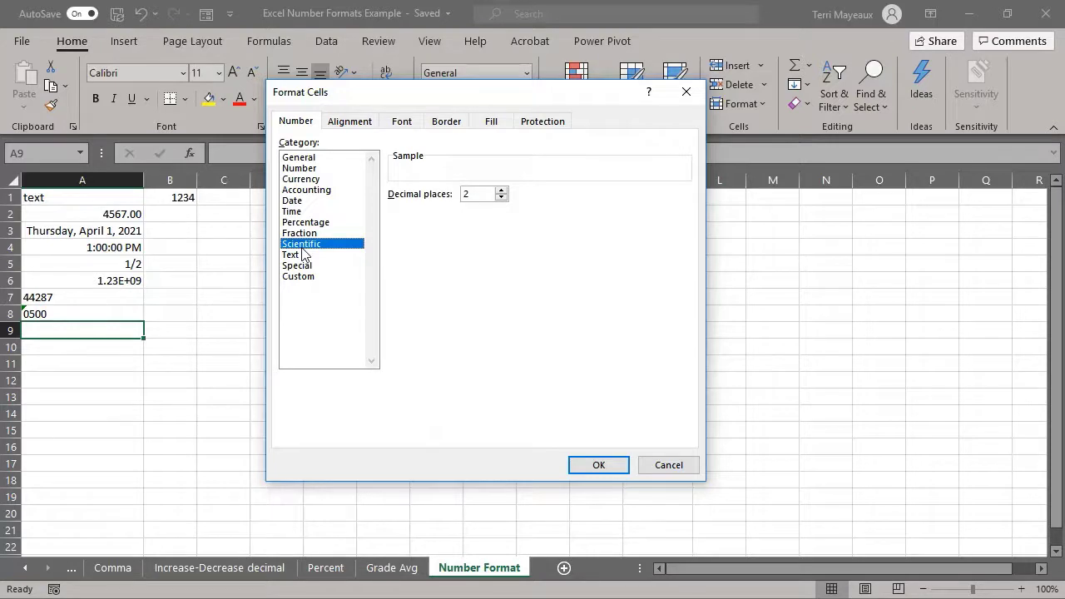
click(291, 256)
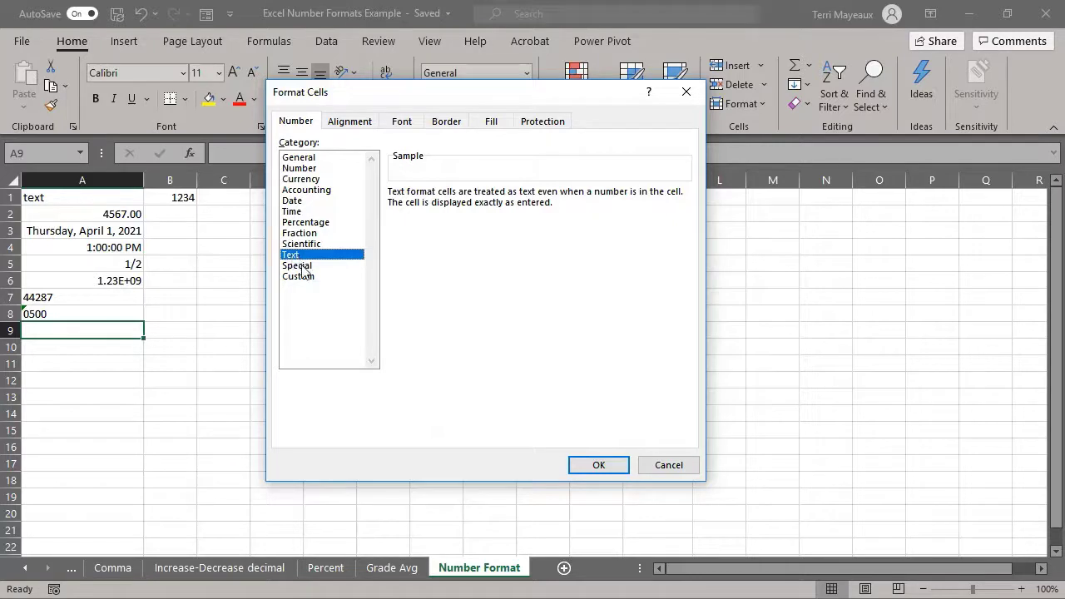
Step: Choose the Special Zip Code type, view its code 00000 among the Custom formats, and apply it to A9
click(301, 266)
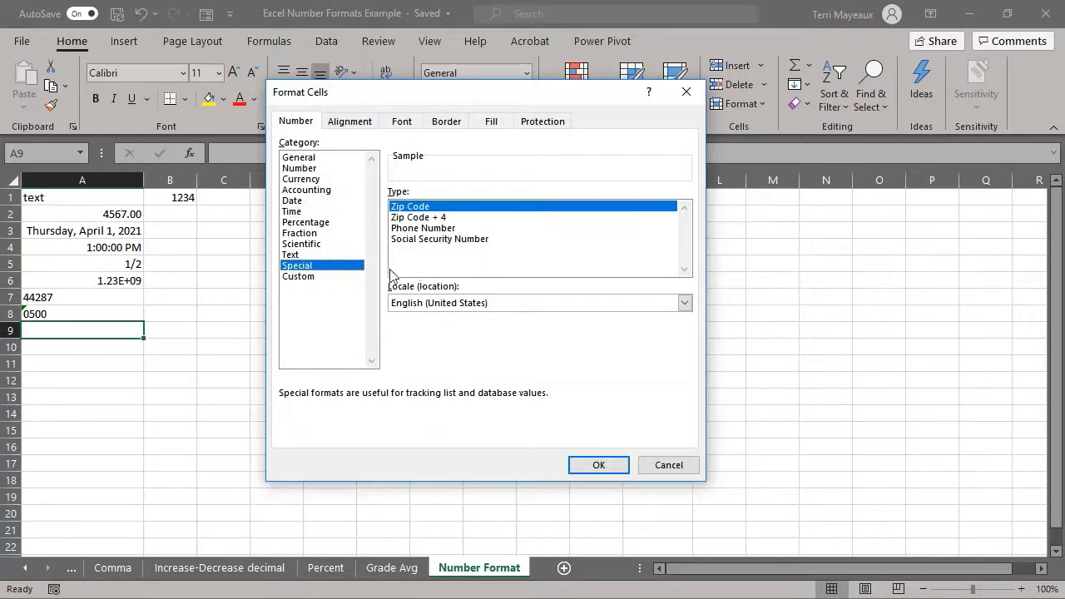
click(305, 277)
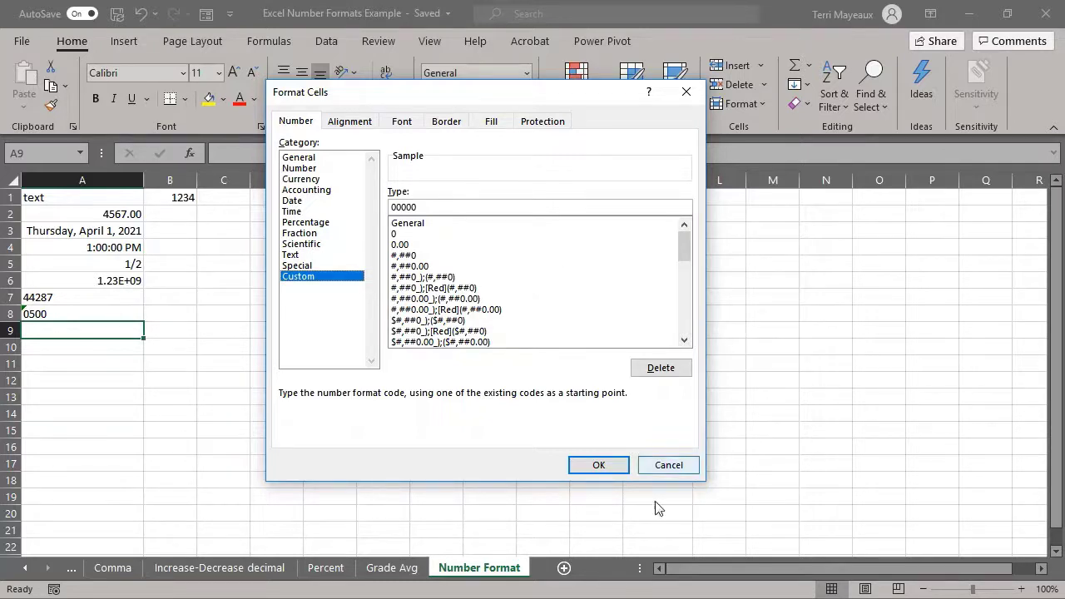
click(614, 468)
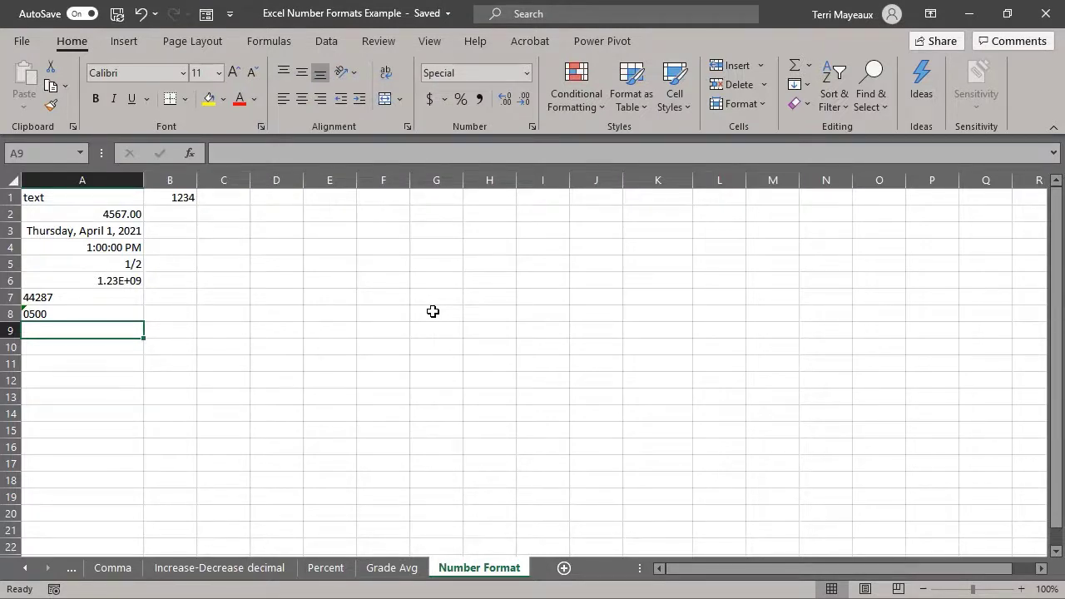
Step: Show the list of number formats for A9 again and open the additional number formats
click(526, 73)
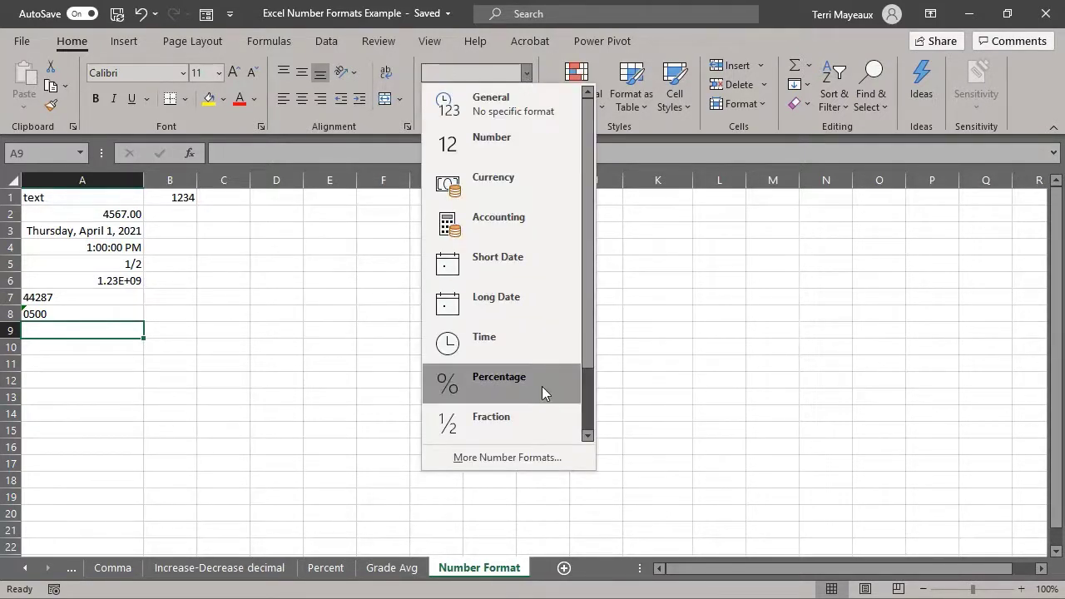
click(555, 462)
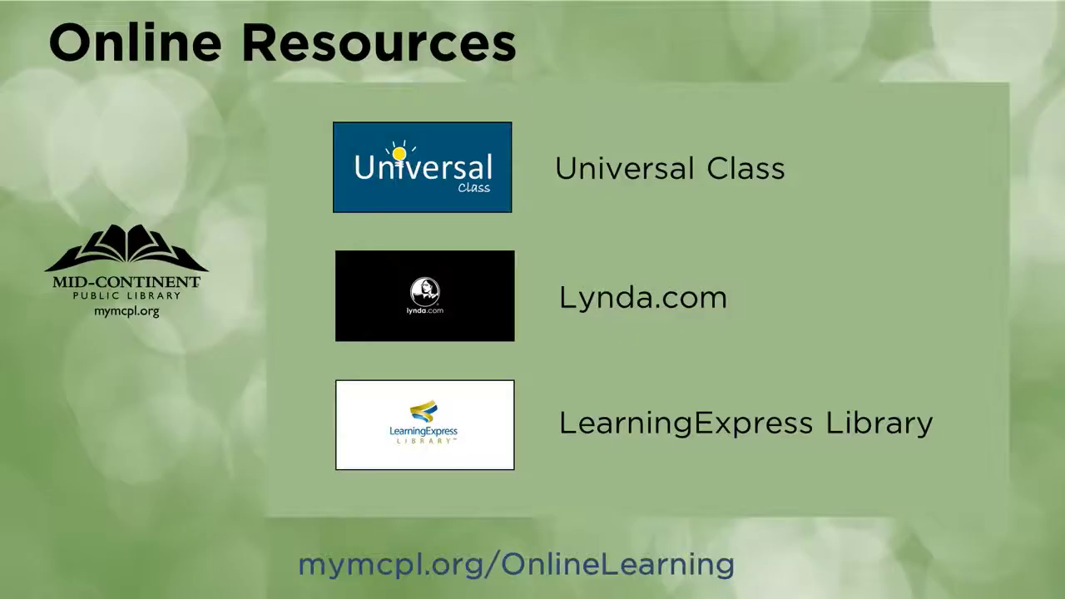